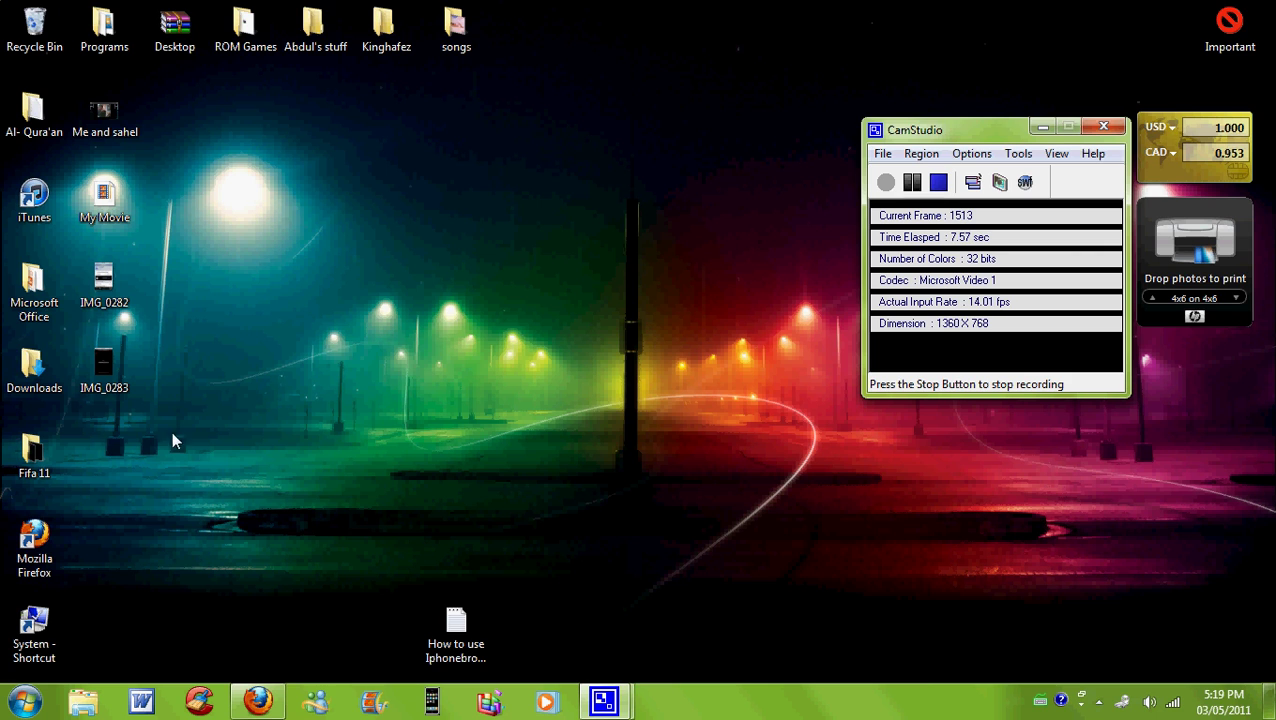
- View the IMG_0283 and IMG_0282 screenshots (afc2add details), then minimize Photo Gallery and open Start
{"action": "double_click", "coordinate": [104, 372]}
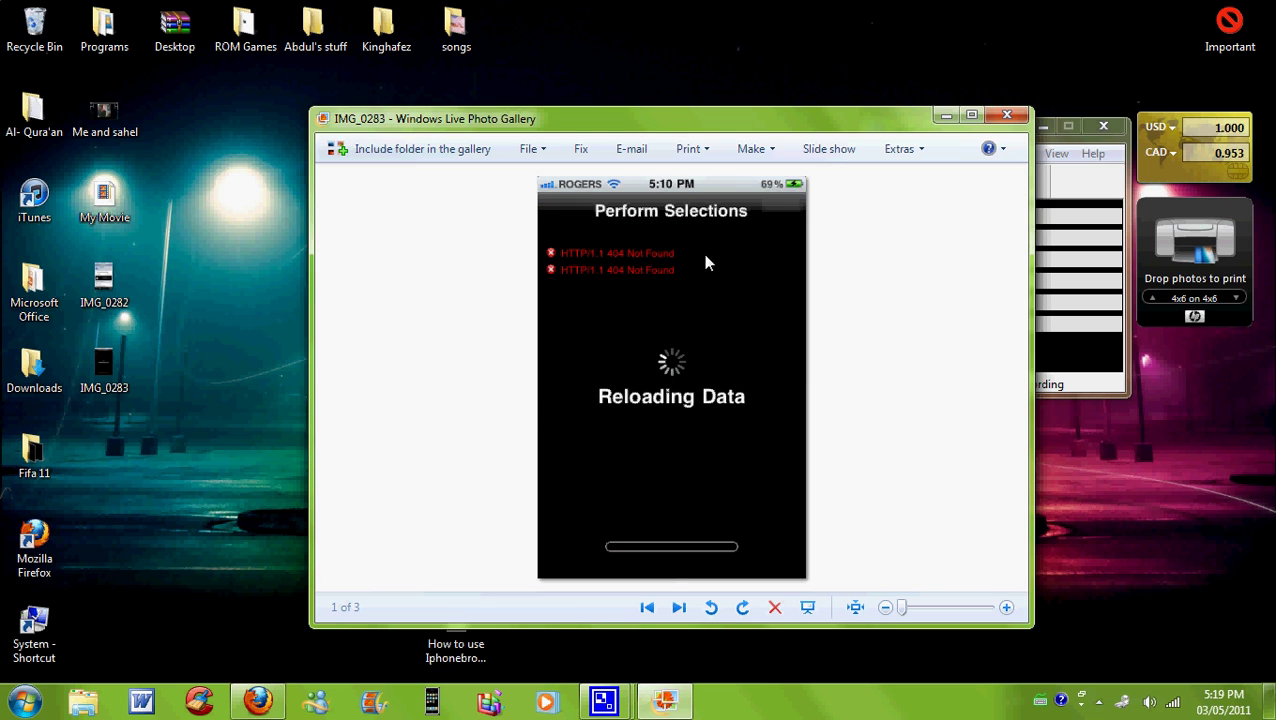
{"action": "left_click", "coordinate": [1006, 116]}
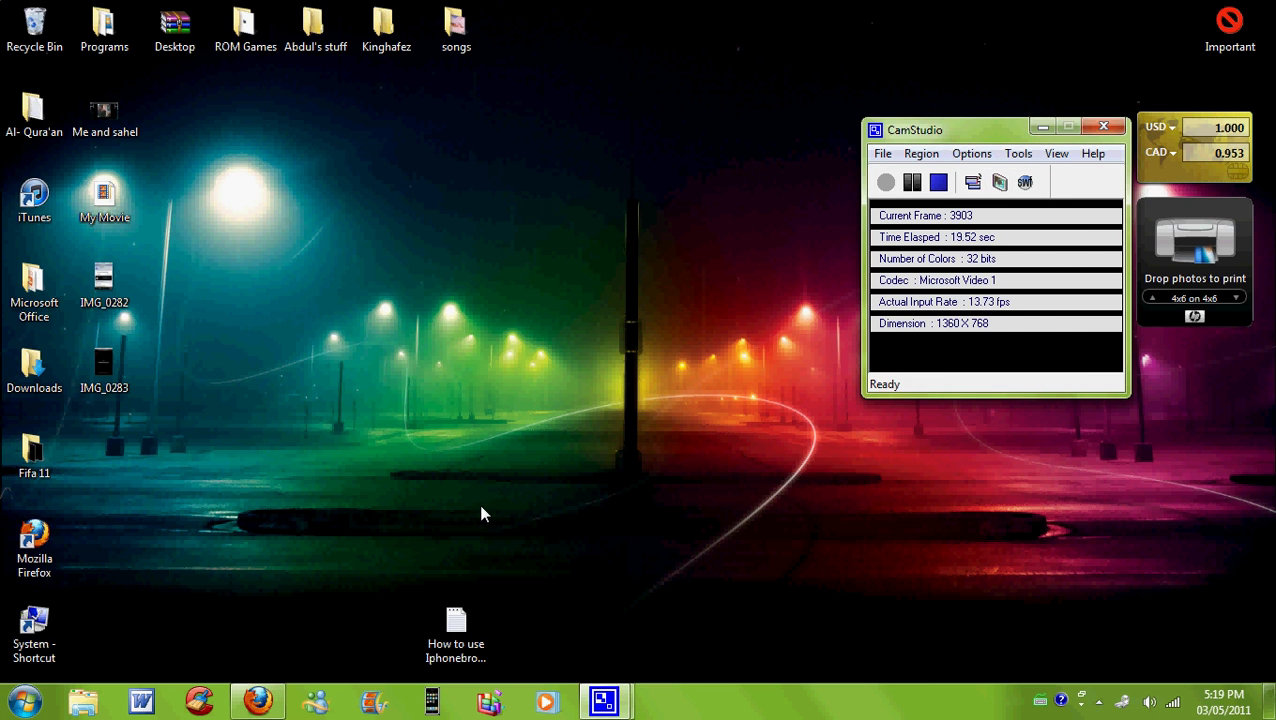
{"action": "double_click", "coordinate": [116, 287]}
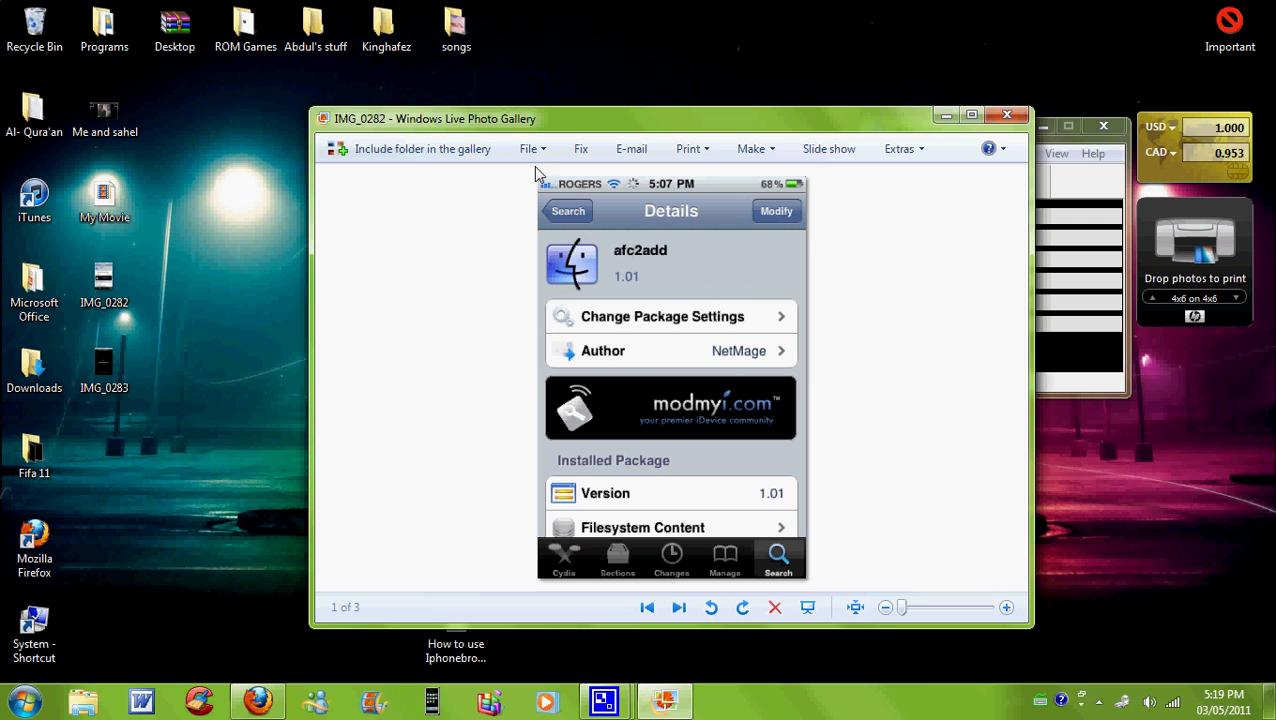
{"action": "left_click", "coordinate": [945, 116]}
{"action": "key", "text": "super"}
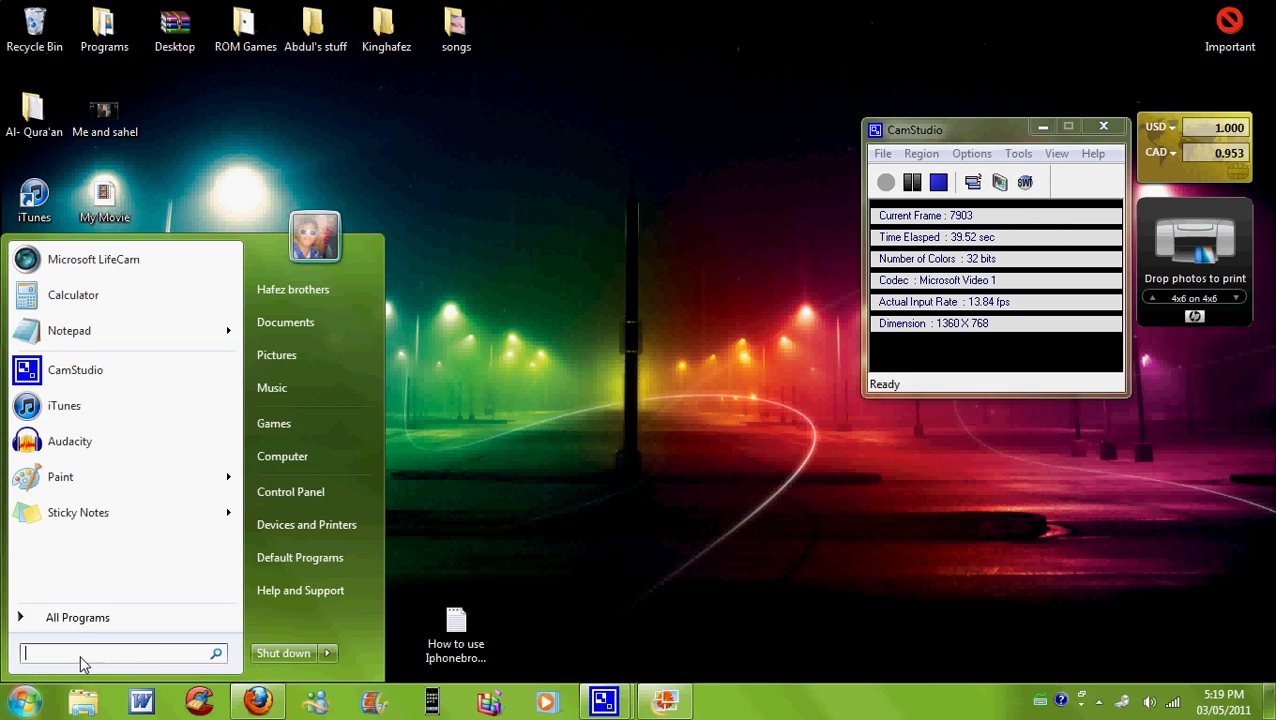
- In Firefox, go to google.ca and search for 'iphone browser'
{"action": "type", "text": "ip"}
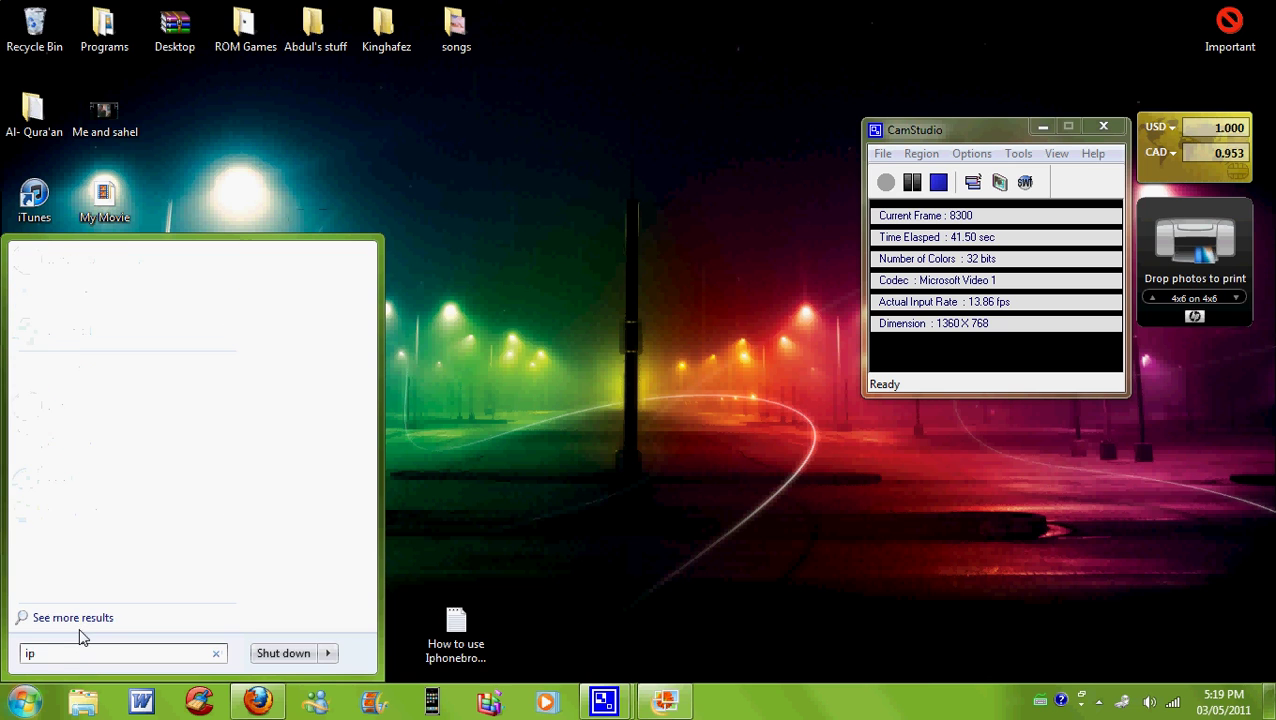
{"action": "type", "text": "hone"}
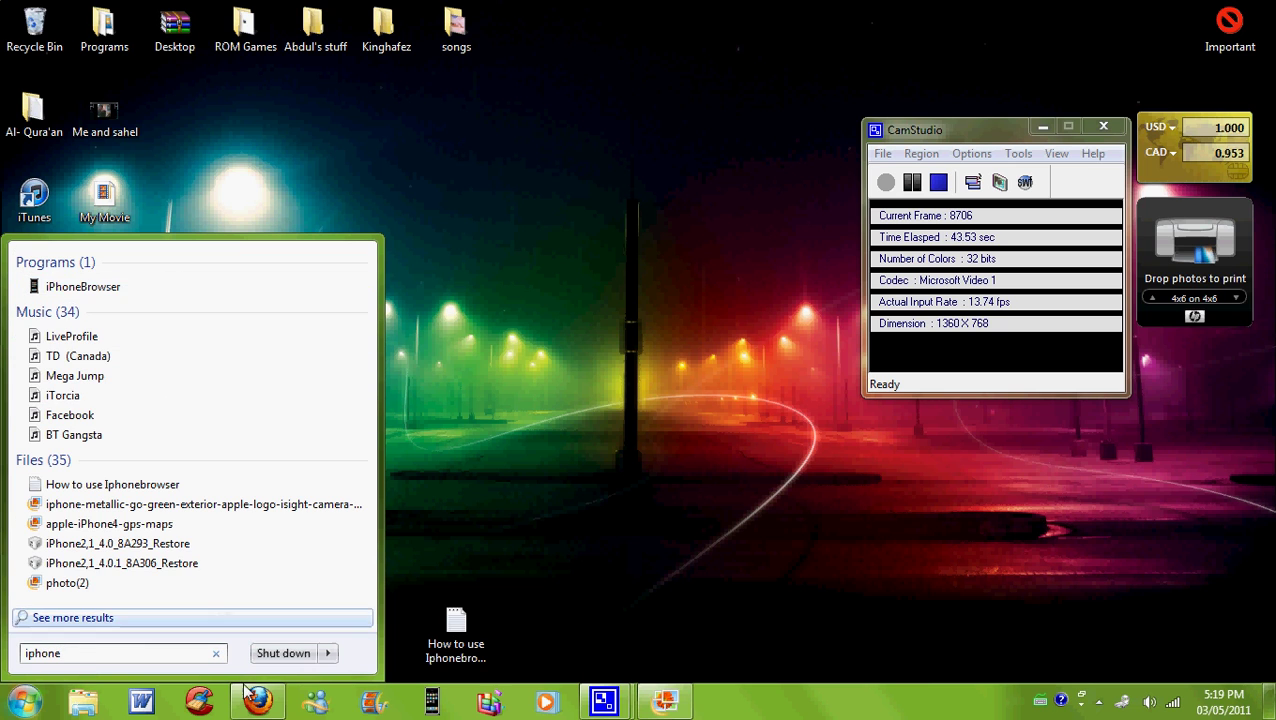
{"action": "left_click", "coordinate": [257, 705]}
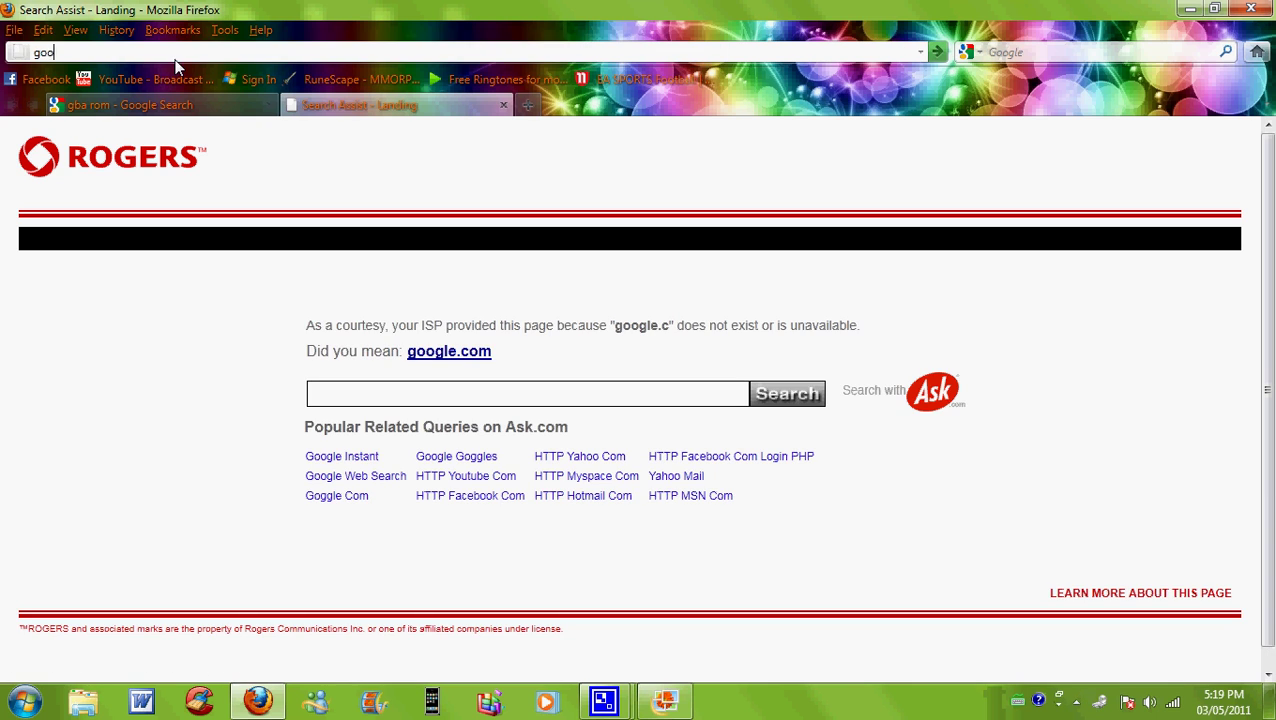
{"action": "type", "text": "gle.ca"}
{"action": "key", "text": "Return"}
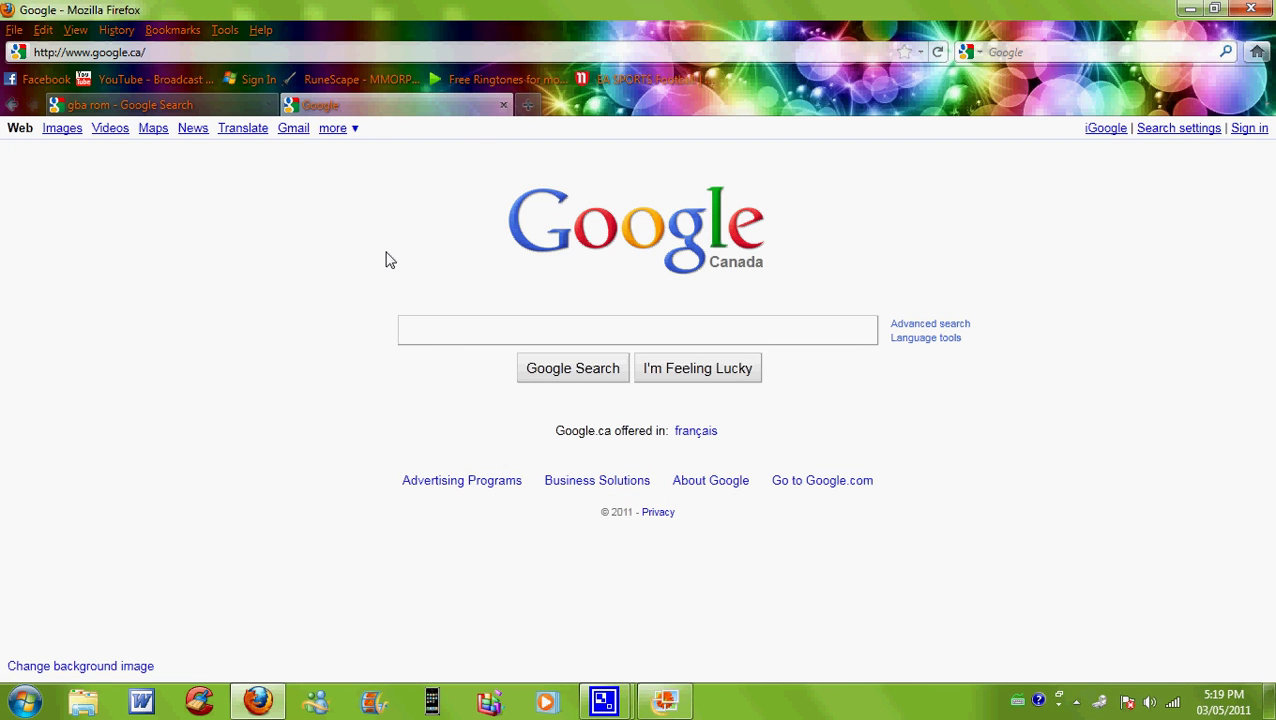
{"action": "type", "text": "ipho"}
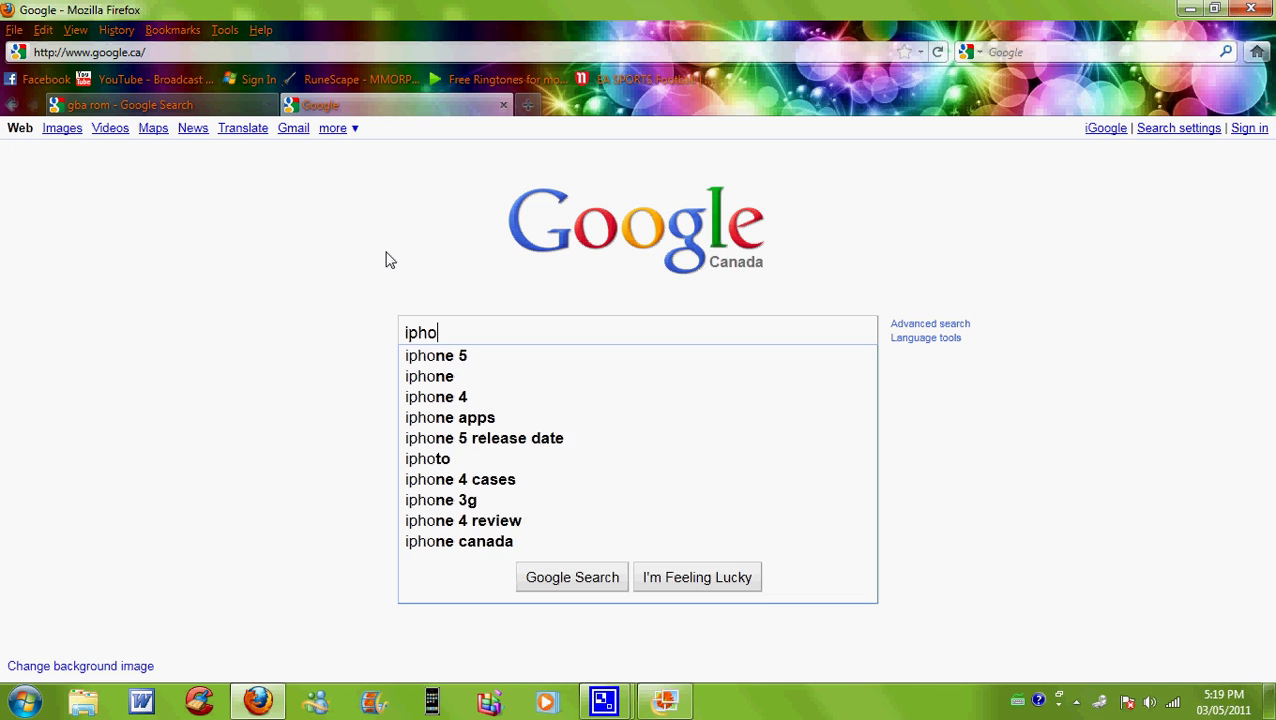
{"action": "type", "text": "ne browser"}
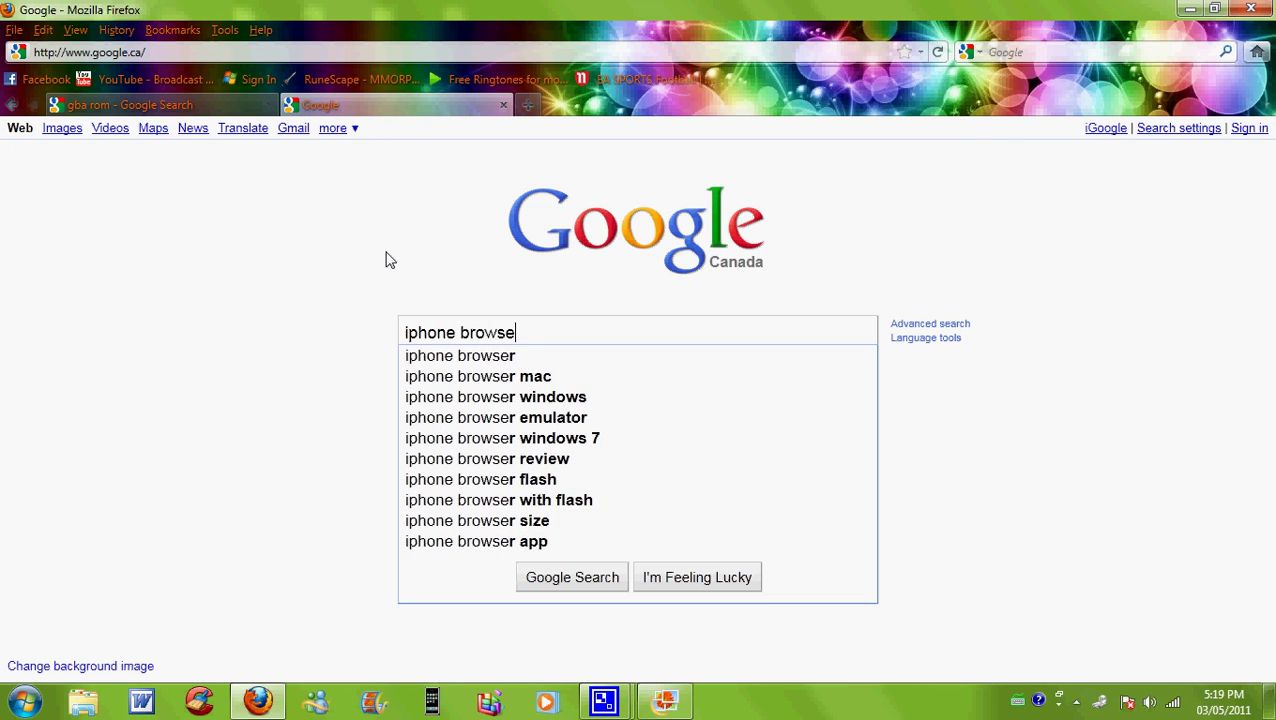
{"action": "key", "text": "Return"}
- Reach the Google Code SetupiPhoneBrowser.1.93.exe download, cancel the save prompt, and minimize Firefox
{"action": "left_click", "coordinate": [422, 238]}
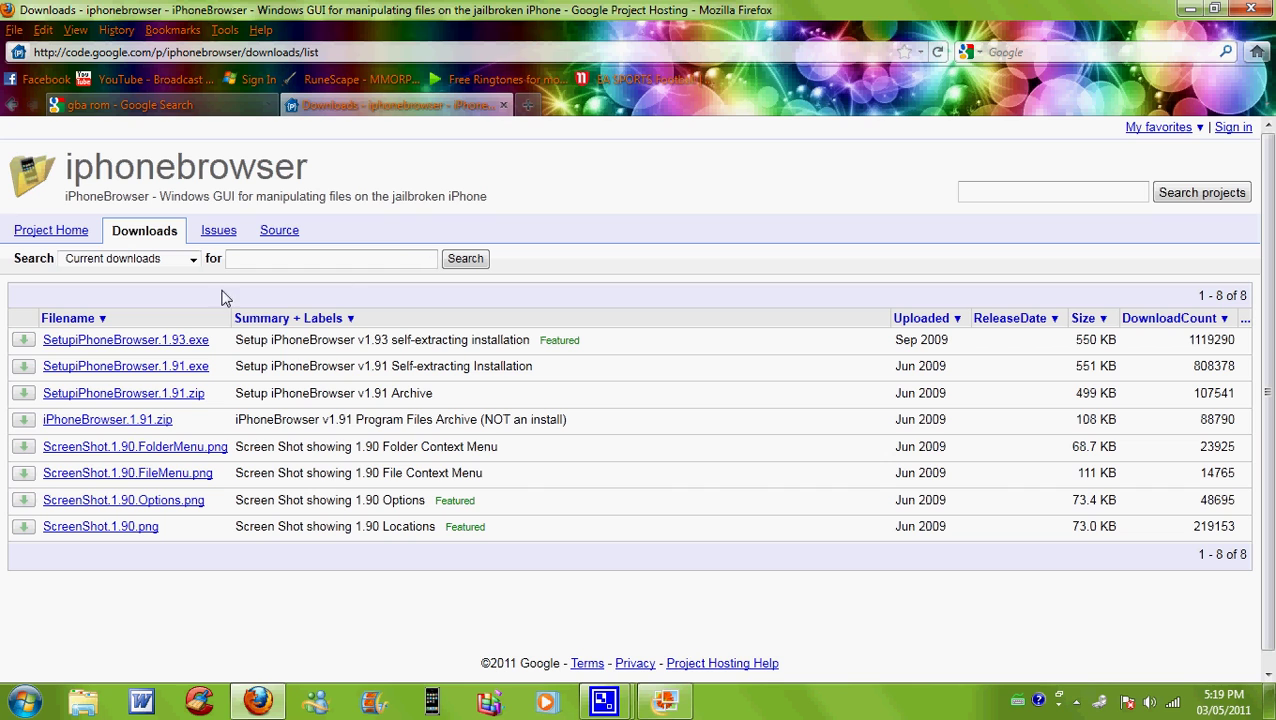
{"action": "left_click", "coordinate": [179, 343]}
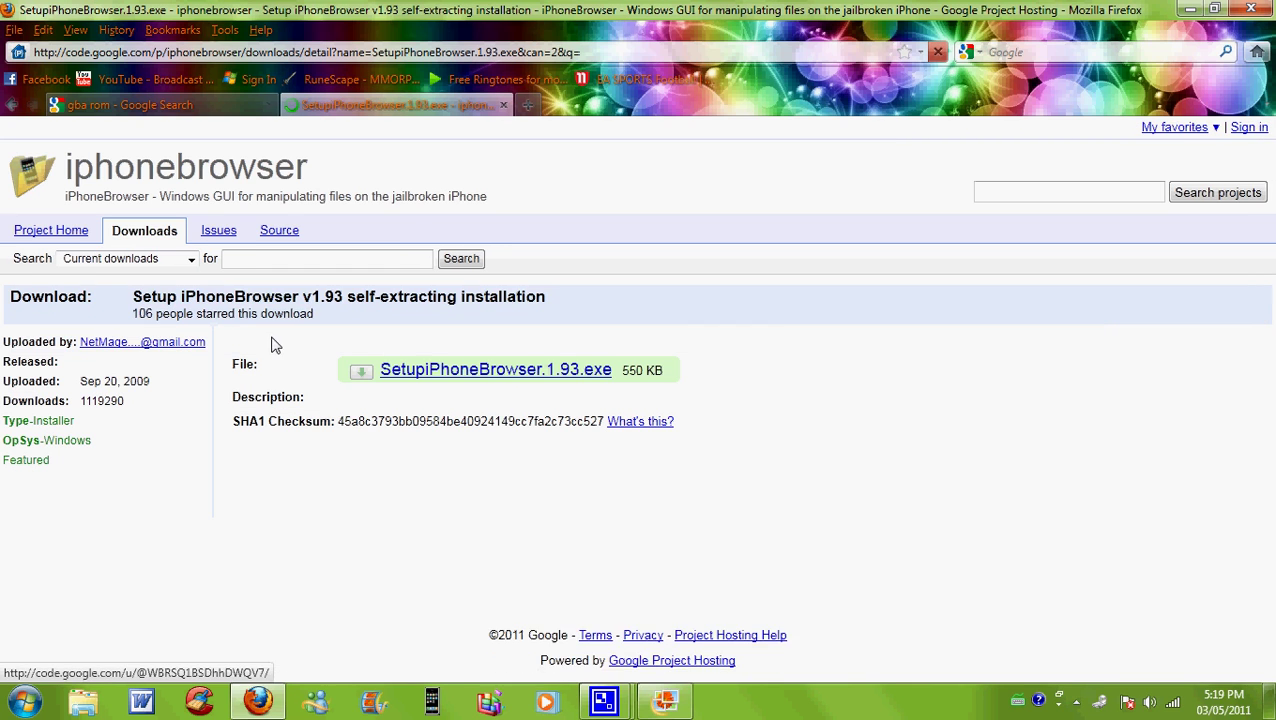
{"action": "left_click", "coordinate": [578, 372]}
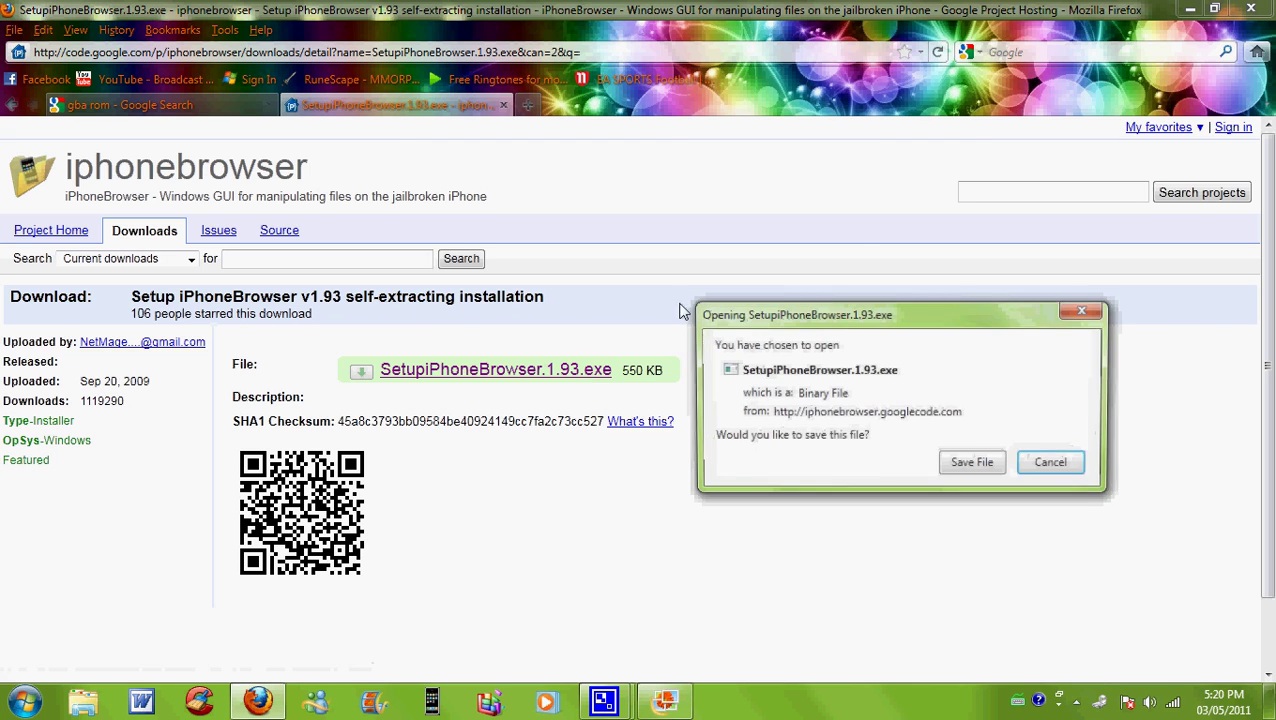
{"action": "left_click", "coordinate": [1084, 314]}
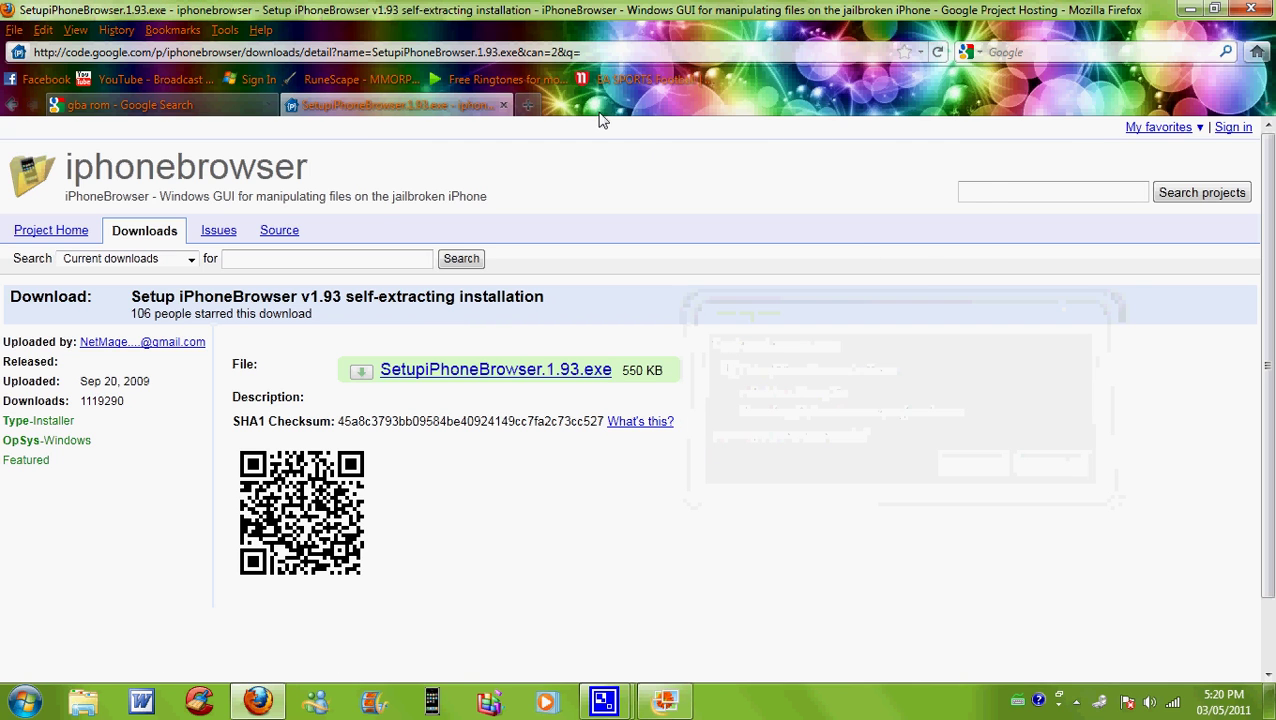
{"action": "left_click", "coordinate": [1190, 9]}
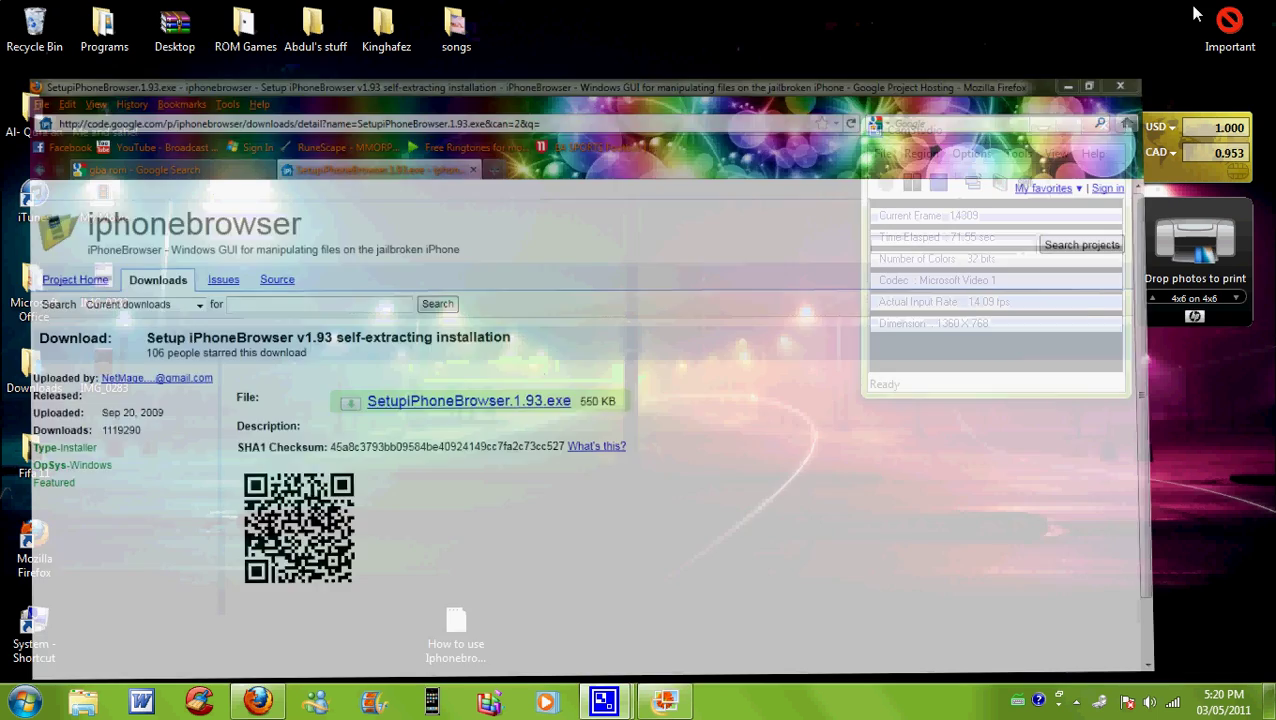
- Launch iPhoneBrowser via a Start menu search for 'iphone'
{"action": "left_click", "coordinate": [24, 702]}
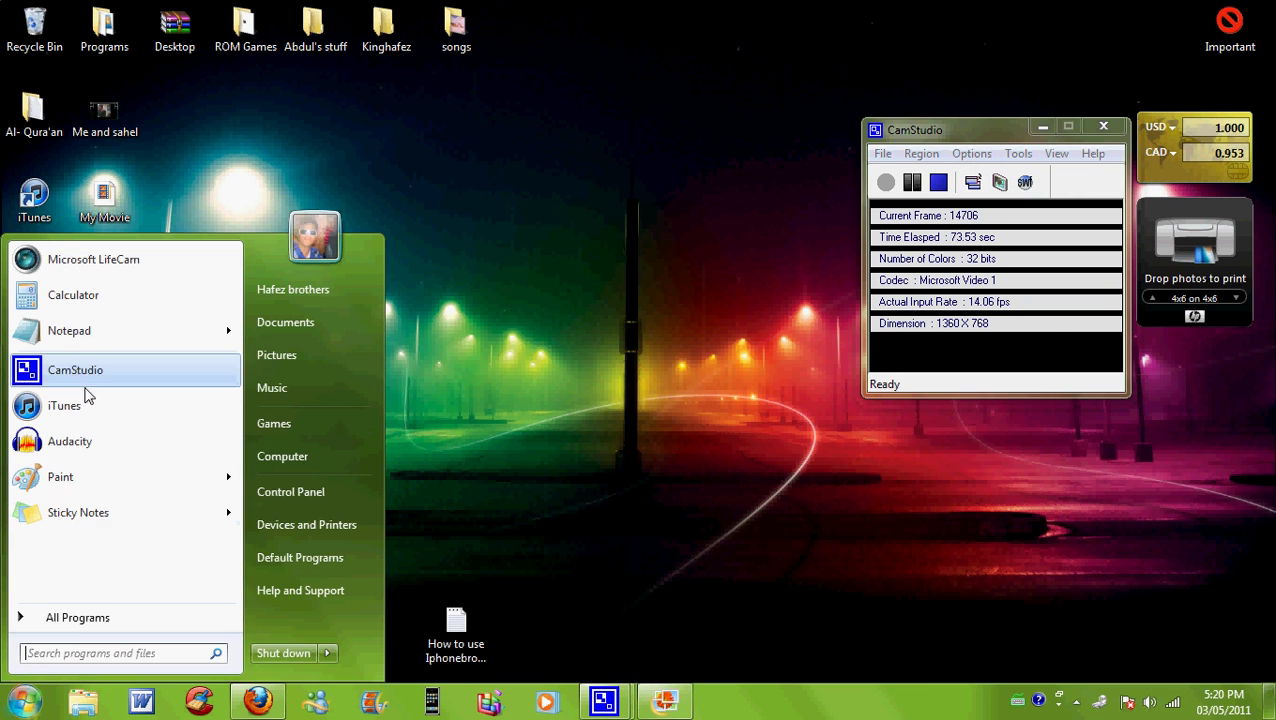
{"action": "left_click", "coordinate": [41, 655]}
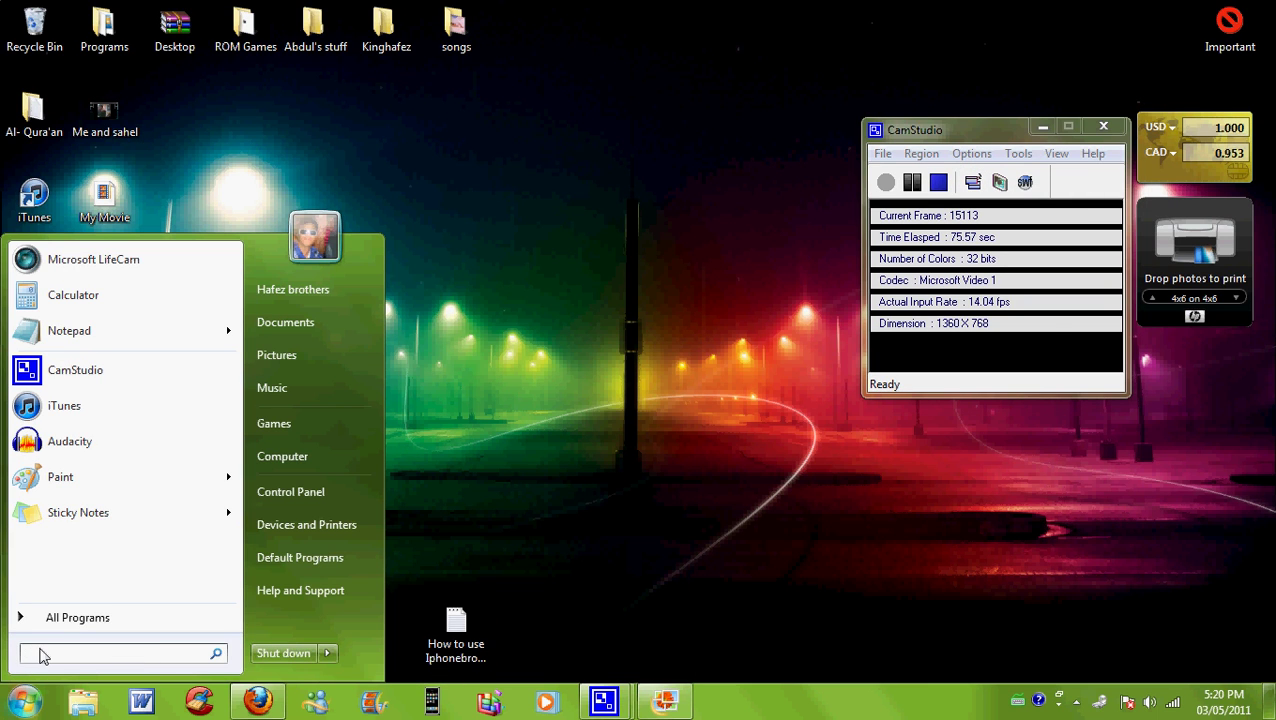
{"action": "type", "text": "iphone"}
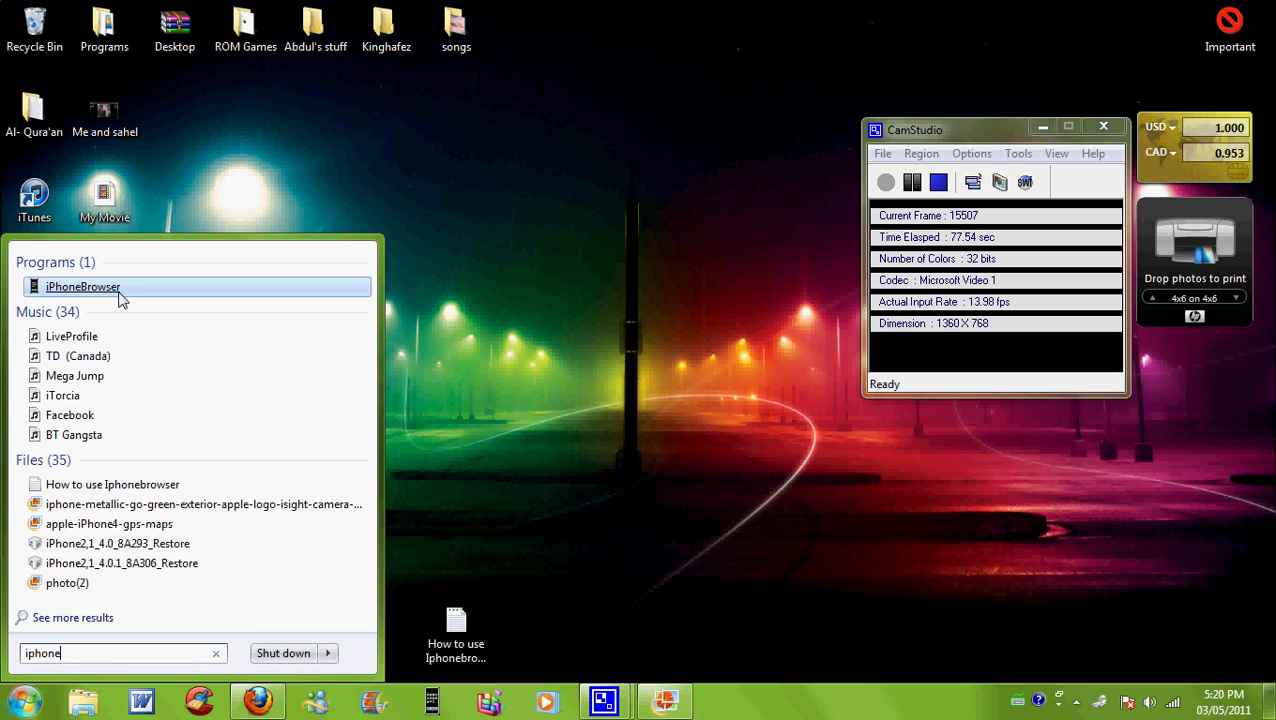
{"action": "left_click", "coordinate": [117, 290]}
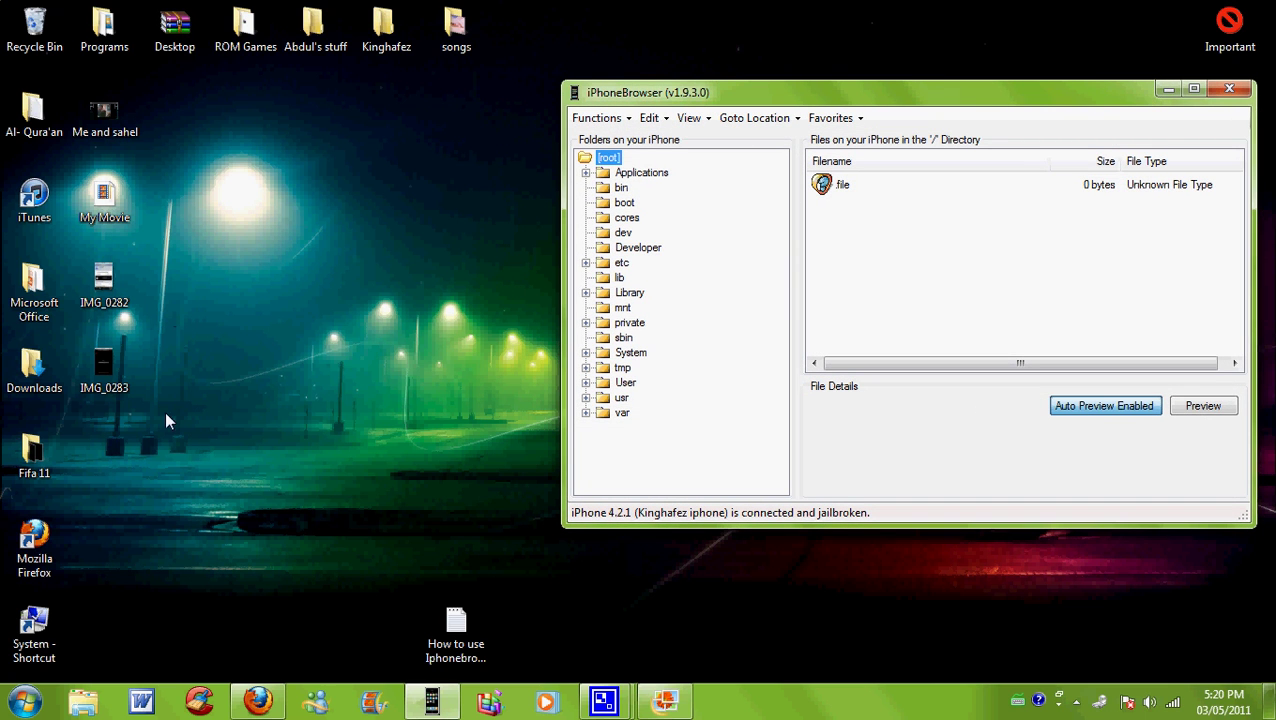
- Open and minimize the ROM Games folder, then bring Firefox back to the front
{"action": "double_click", "coordinate": [245, 30]}
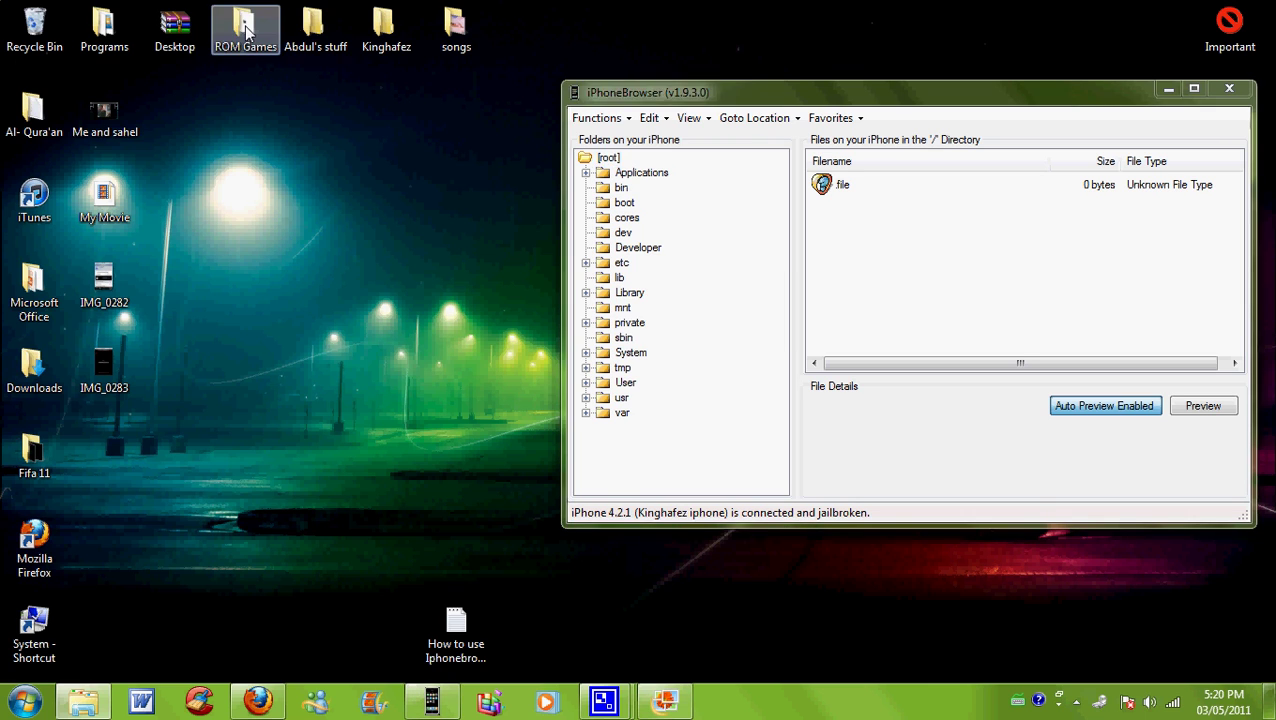
{"action": "scroll", "coordinate": [765, 357], "scroll_direction": "down", "scroll_amount": 1}
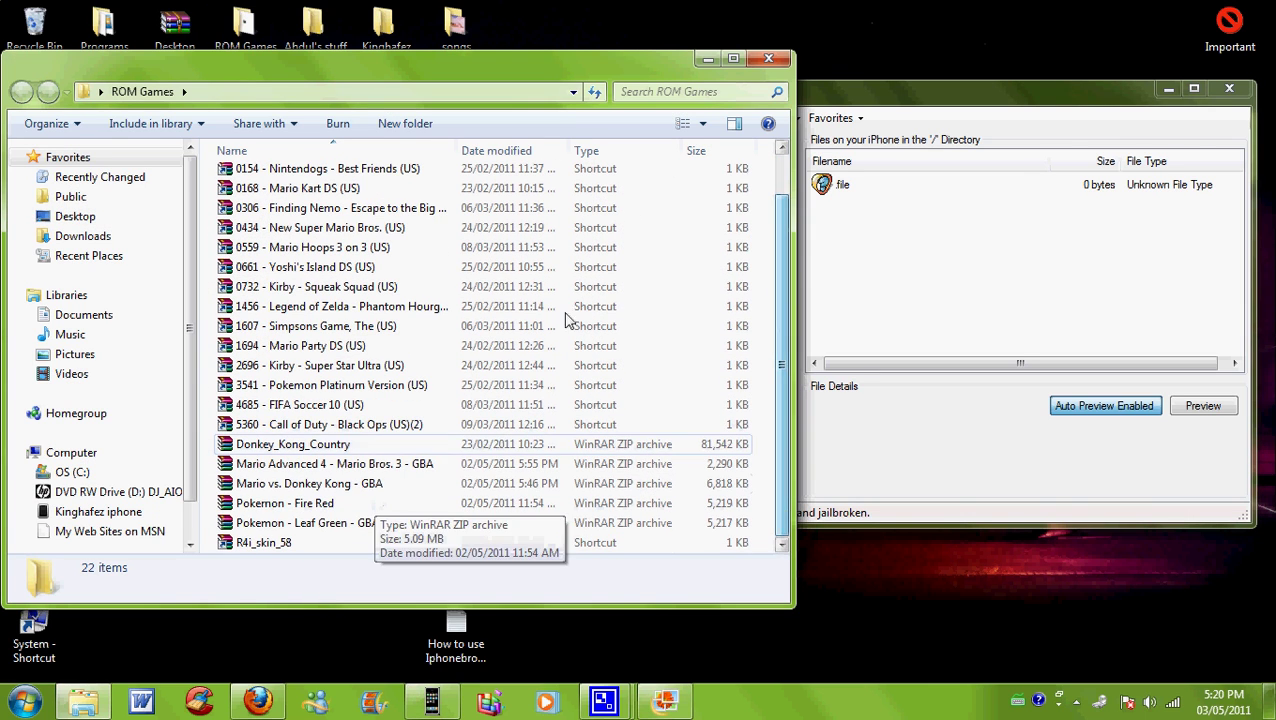
{"action": "left_click", "coordinate": [708, 58]}
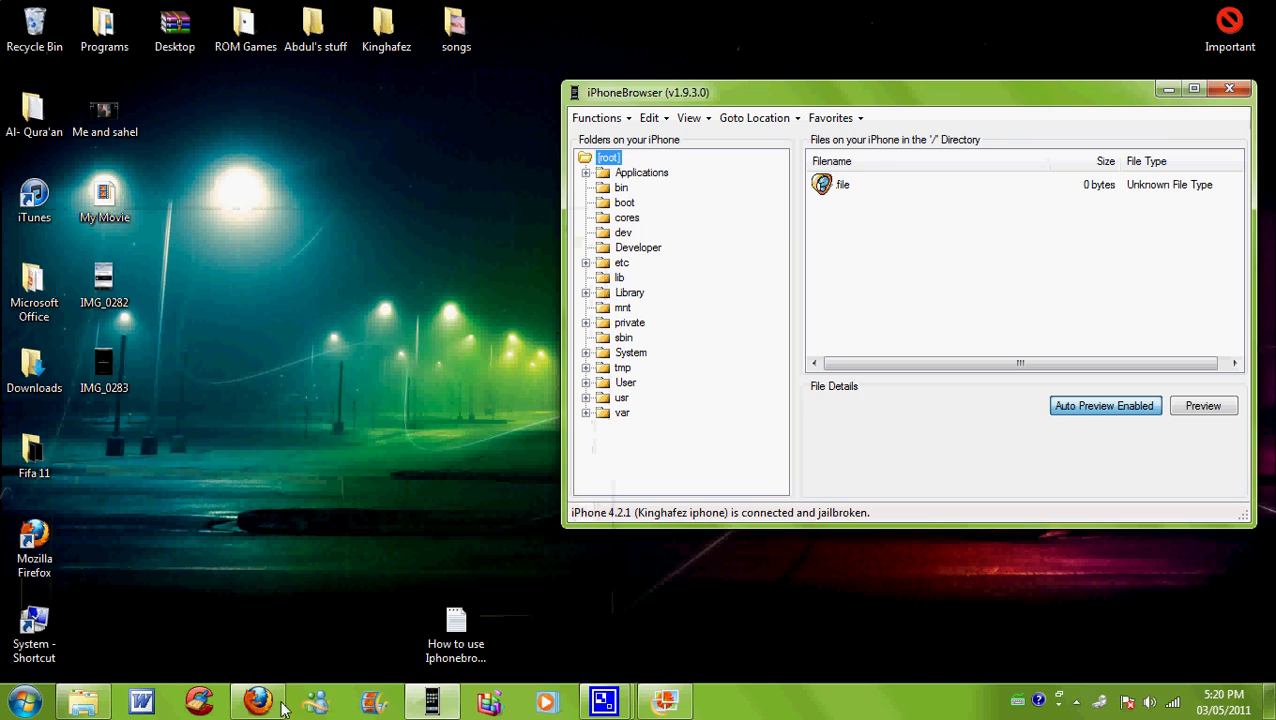
{"action": "left_click", "coordinate": [268, 702]}
- Open DopeROMs from the 'gba rom' results and run a ROM search for 'pokemon'
{"action": "left_click", "coordinate": [166, 108]}
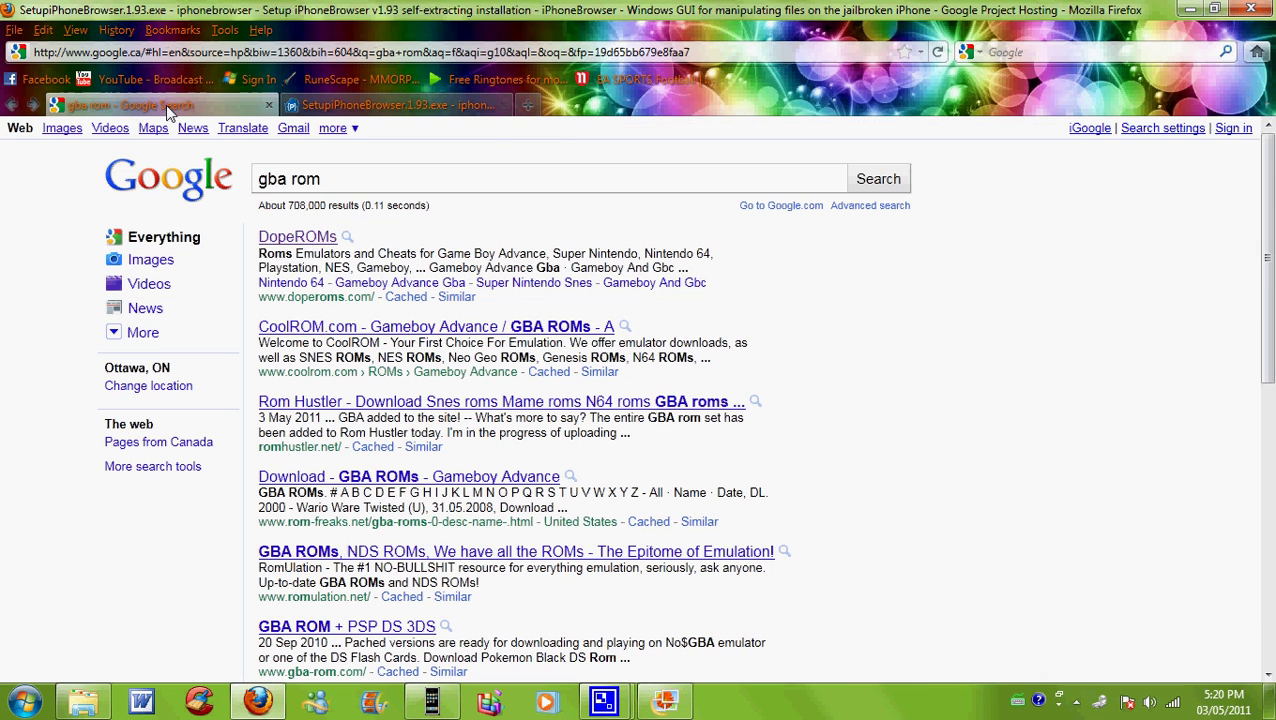
{"action": "left_click", "coordinate": [308, 238]}
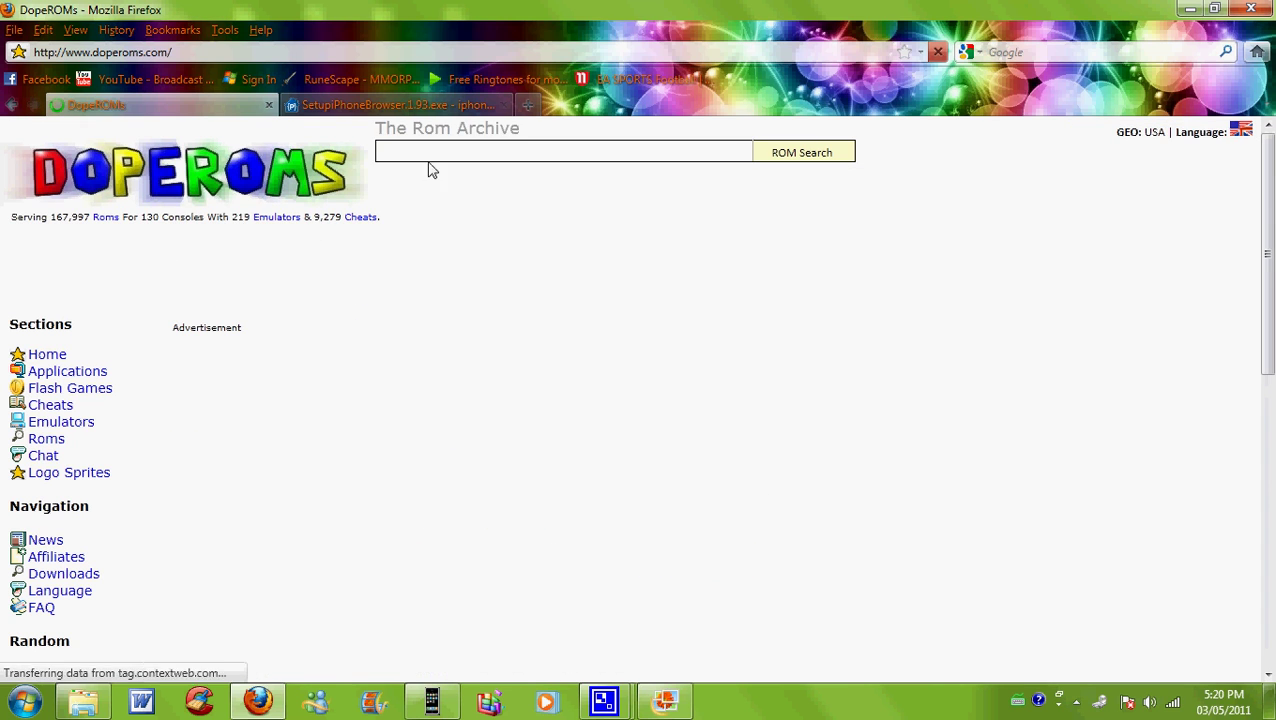
{"action": "type", "text": "pok"}
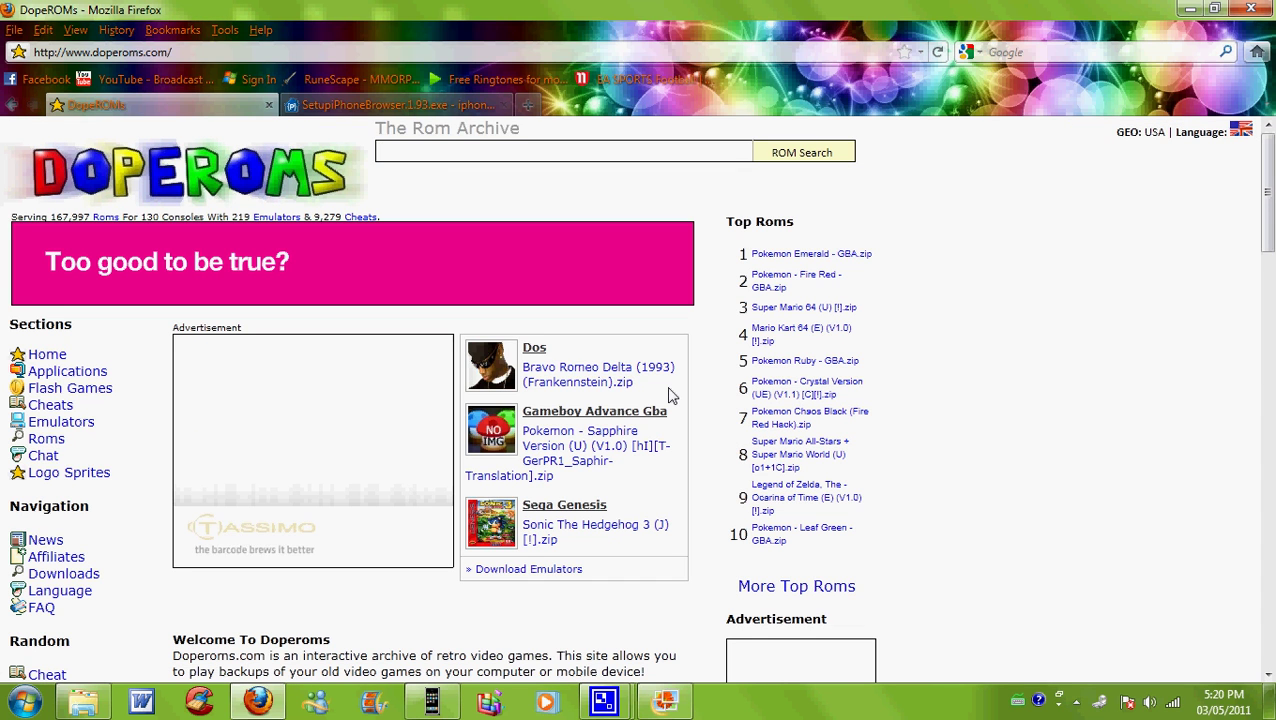
{"action": "type", "text": "emon"}
{"action": "key", "text": "Return"}
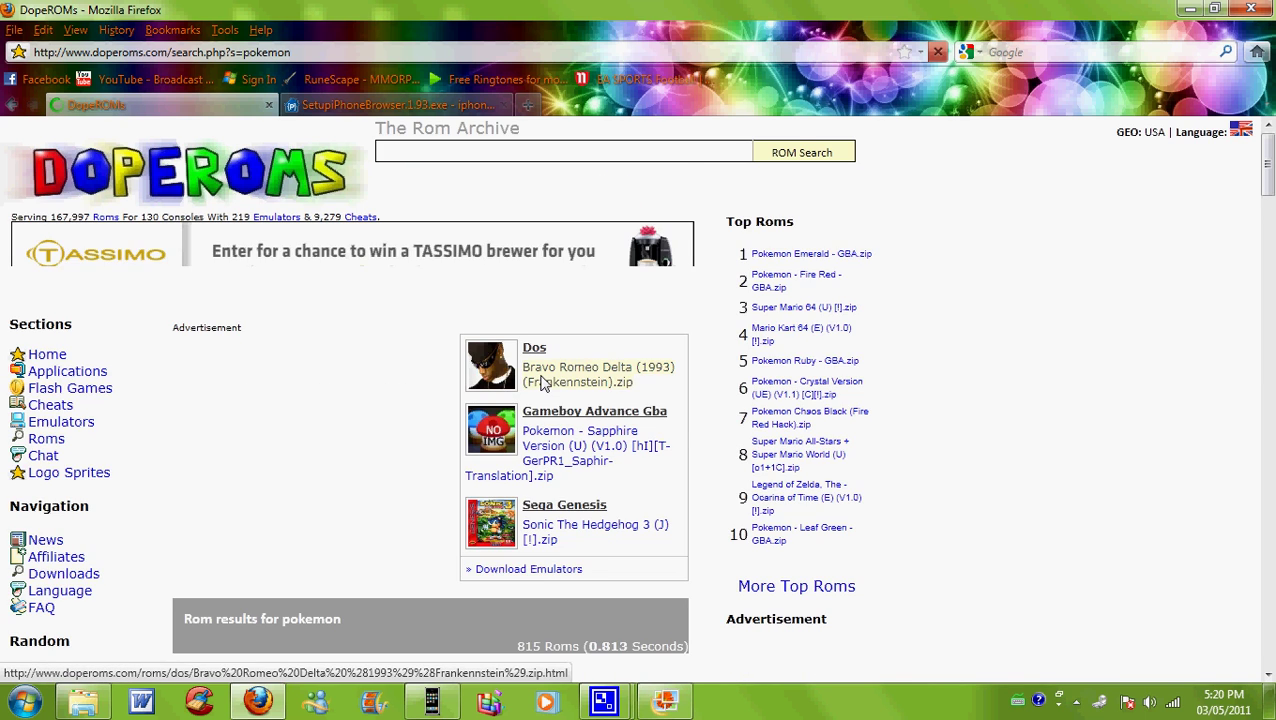
{"action": "scroll", "coordinate": [545, 387], "scroll_direction": "down", "scroll_amount": 4}
{"action": "scroll", "coordinate": [545, 387], "scroll_direction": "down", "scroll_amount": 4}
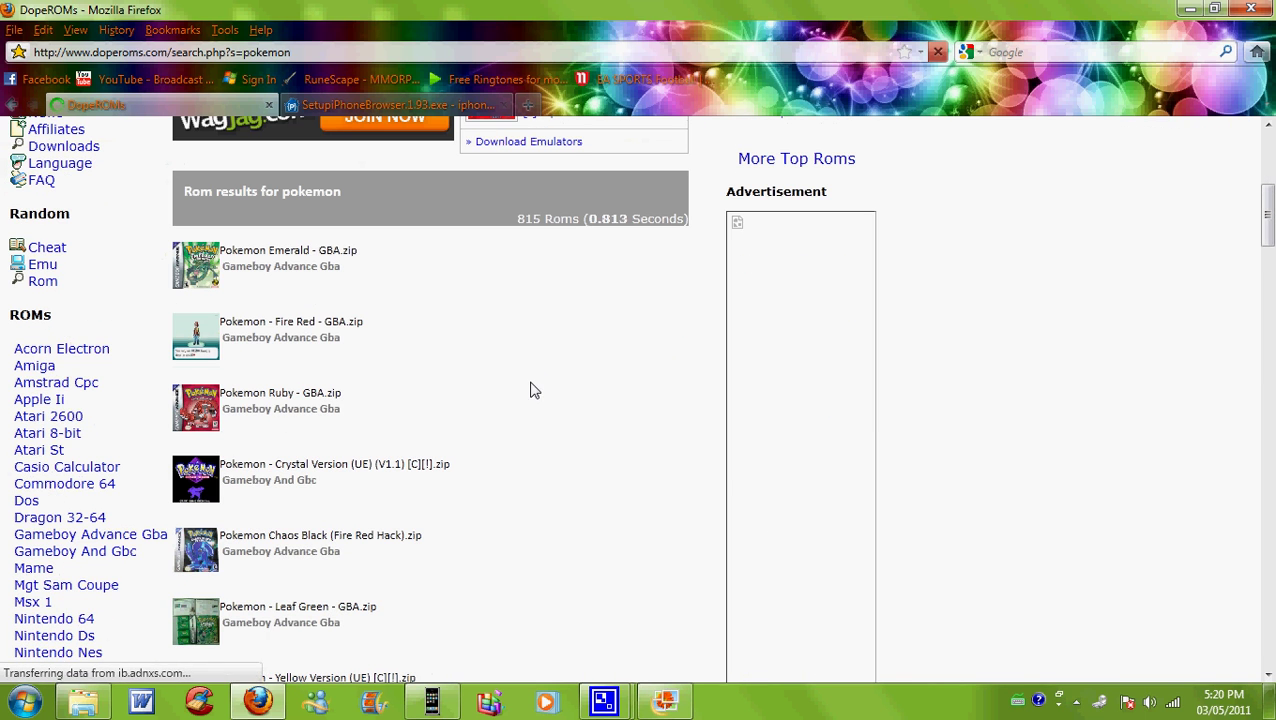
- Open the Pokemon Emerald - GBA.zip ROM page and go to its download page
{"action": "left_click", "coordinate": [313, 262]}
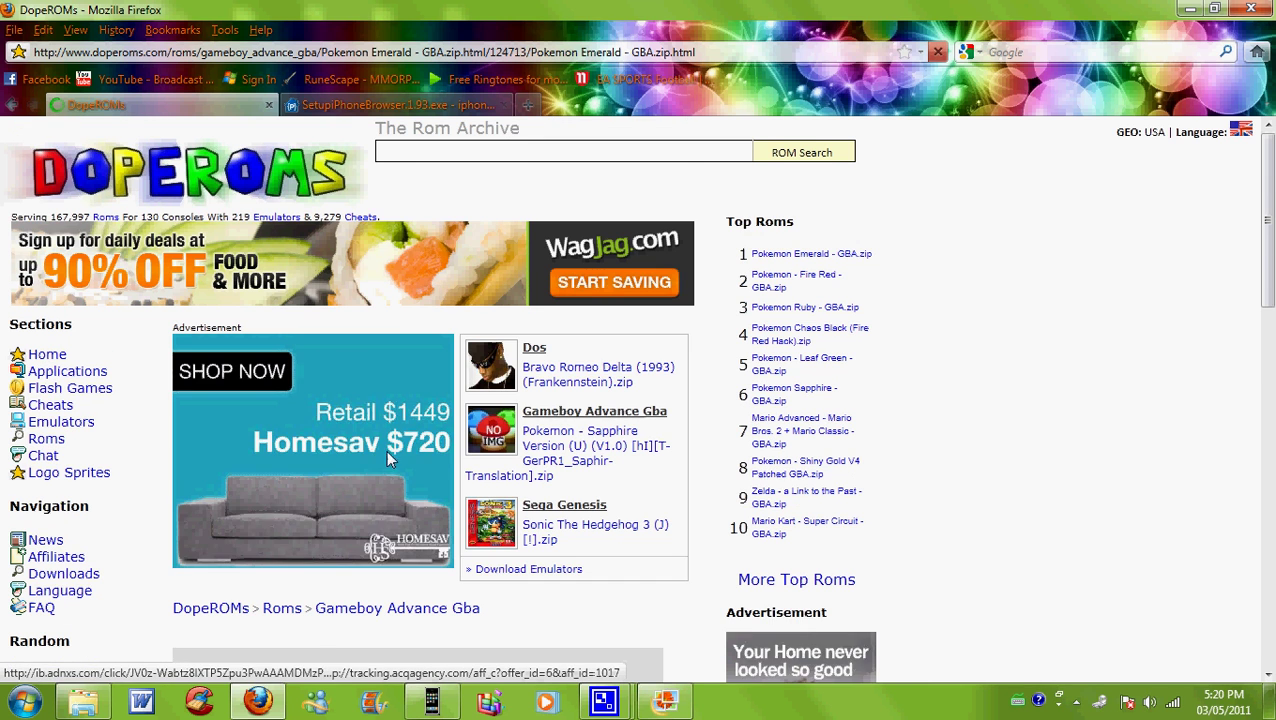
{"action": "scroll", "coordinate": [384, 460], "scroll_direction": "down", "scroll_amount": 3}
{"action": "scroll", "coordinate": [350, 445], "scroll_direction": "down", "scroll_amount": 4}
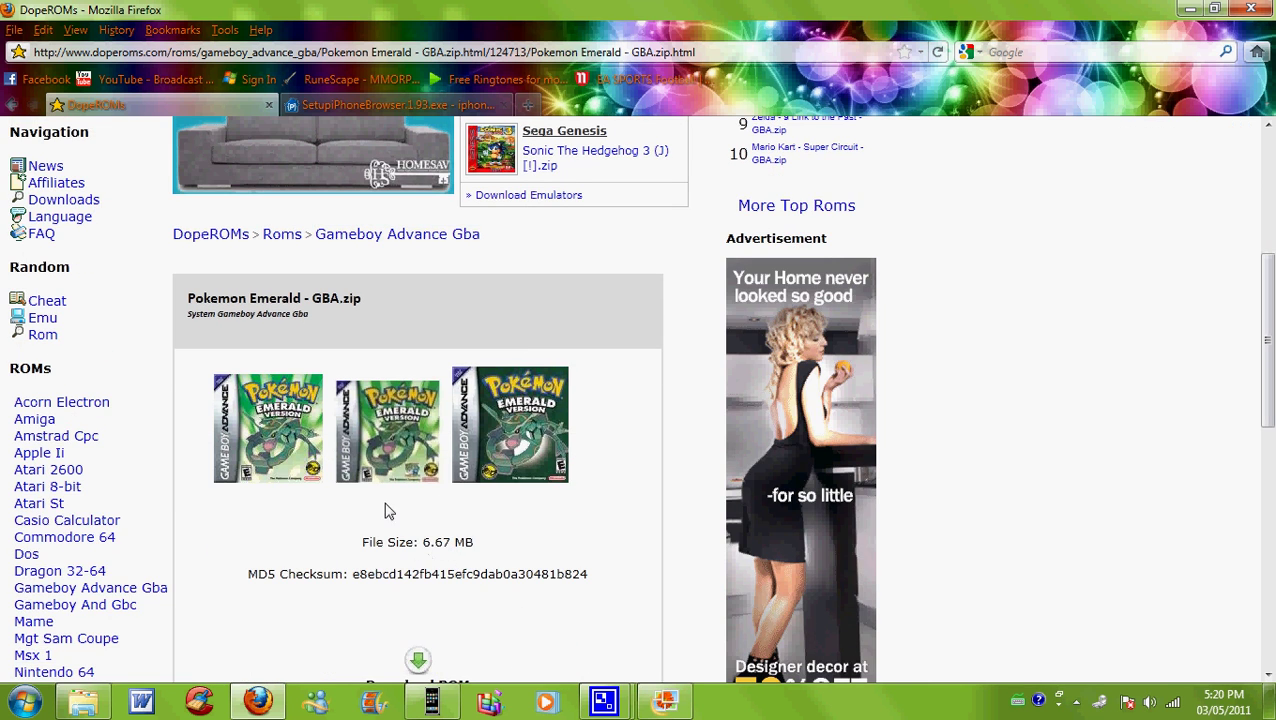
{"action": "scroll", "coordinate": [389, 511], "scroll_direction": "down", "scroll_amount": 2}
{"action": "left_click", "coordinate": [416, 526]}
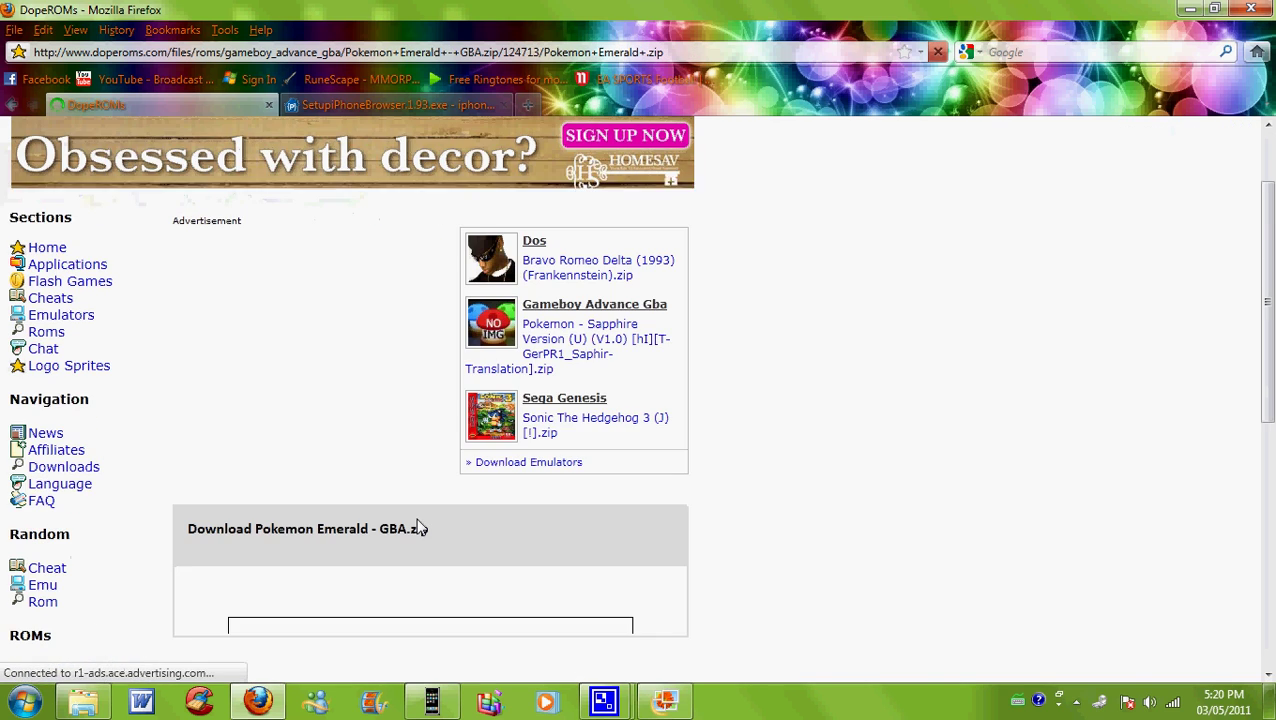
{"action": "scroll", "coordinate": [420, 525], "scroll_direction": "down", "scroll_amount": 12}
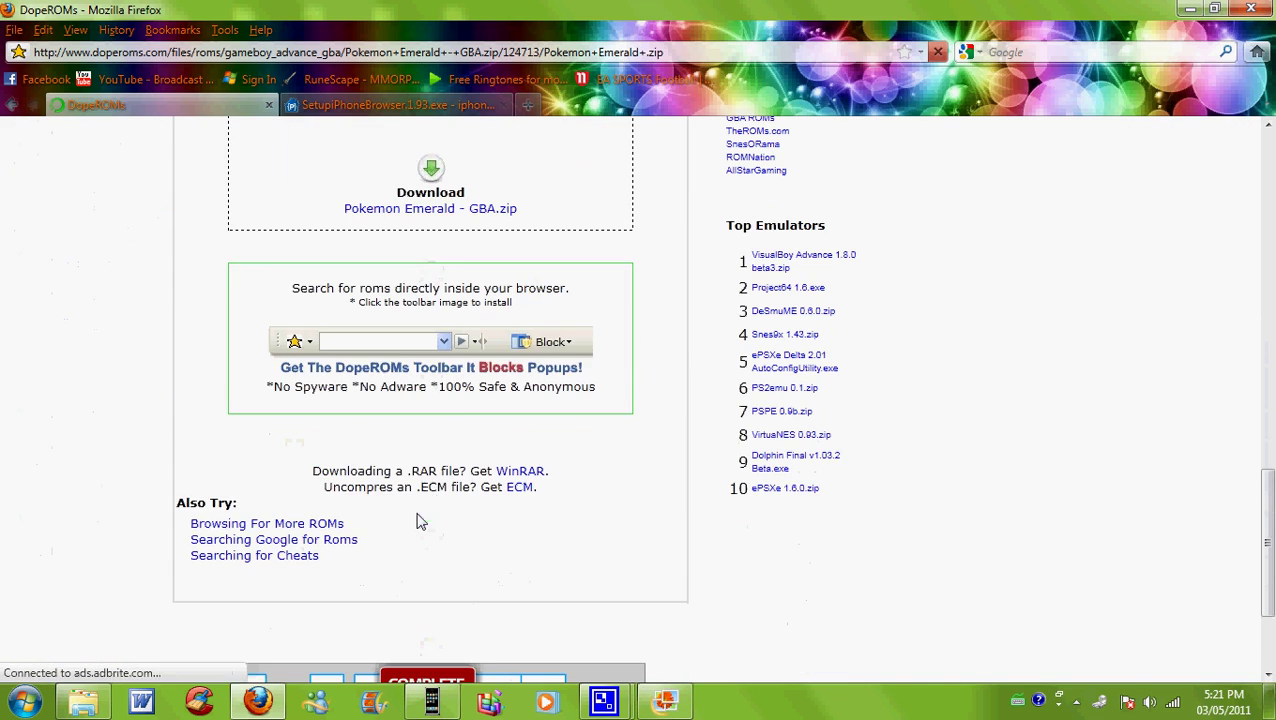
- Download Pokemon Emerald - GBA.zip (6.7 MB), then search the computer for 'pok'
{"action": "left_click", "coordinate": [428, 208]}
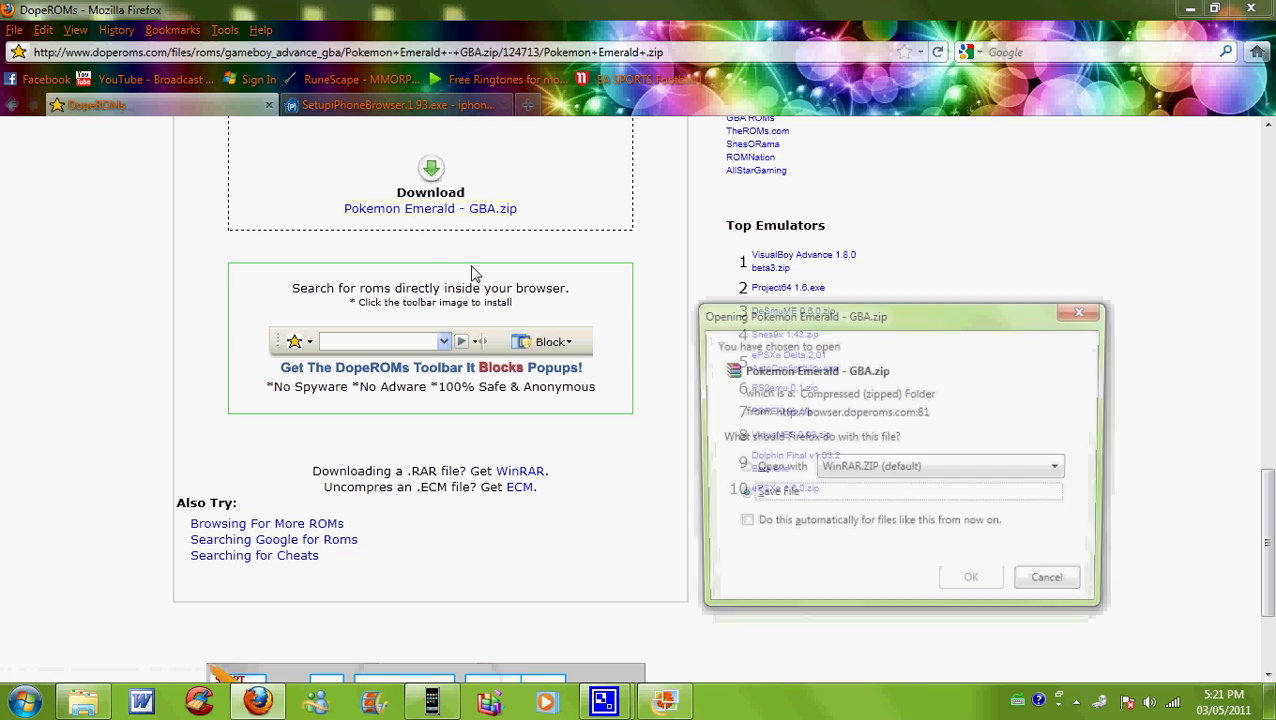
{"action": "left_click", "coordinate": [962, 590]}
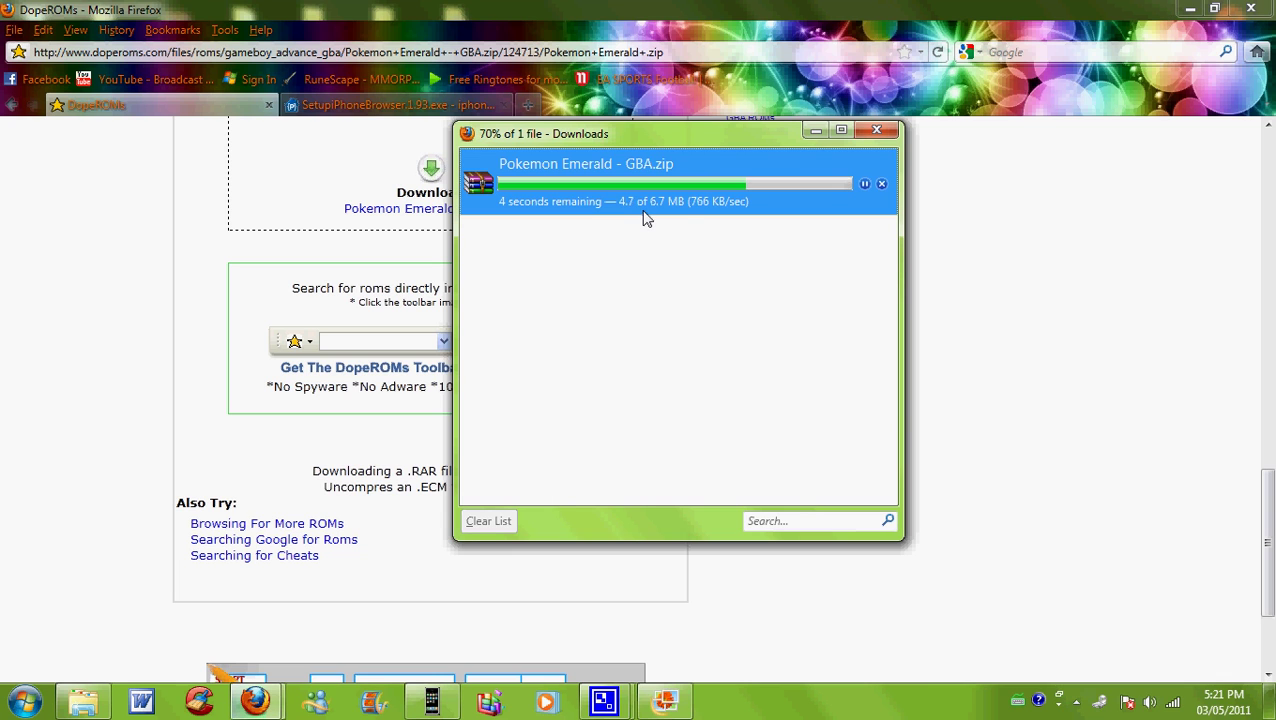
{"action": "left_click", "coordinate": [25, 700]}
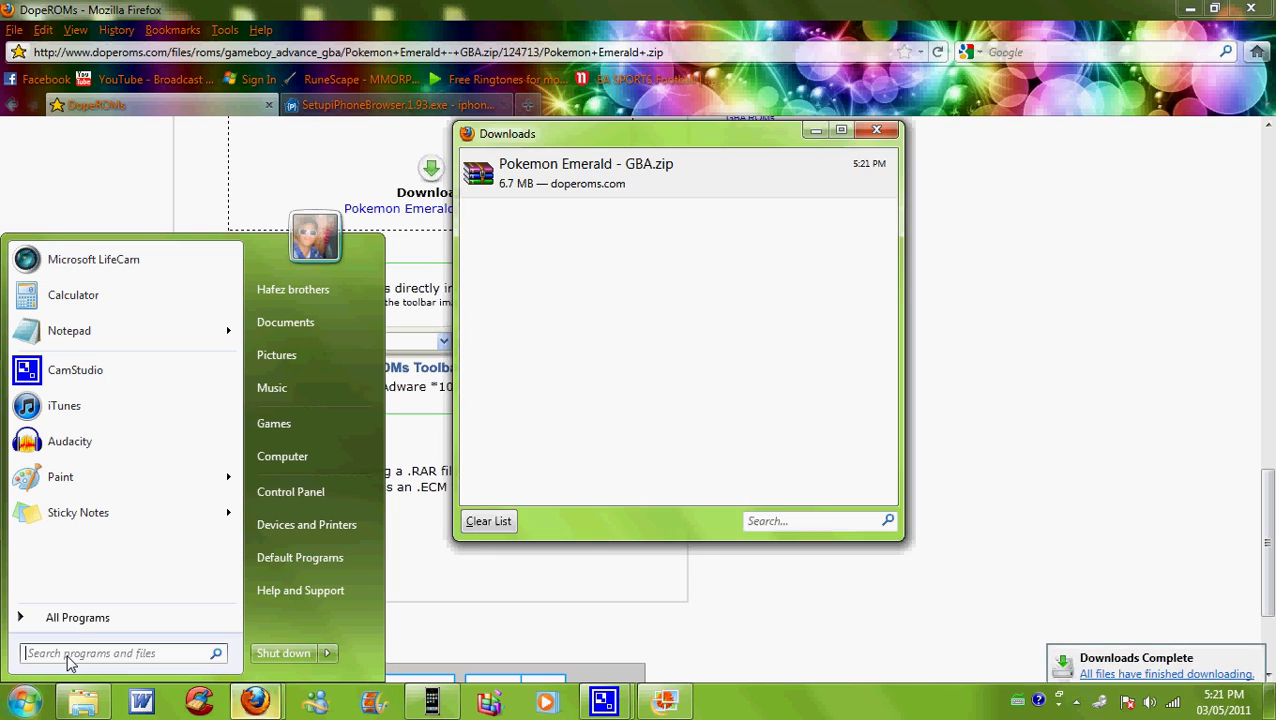
{"action": "type", "text": "pok"}
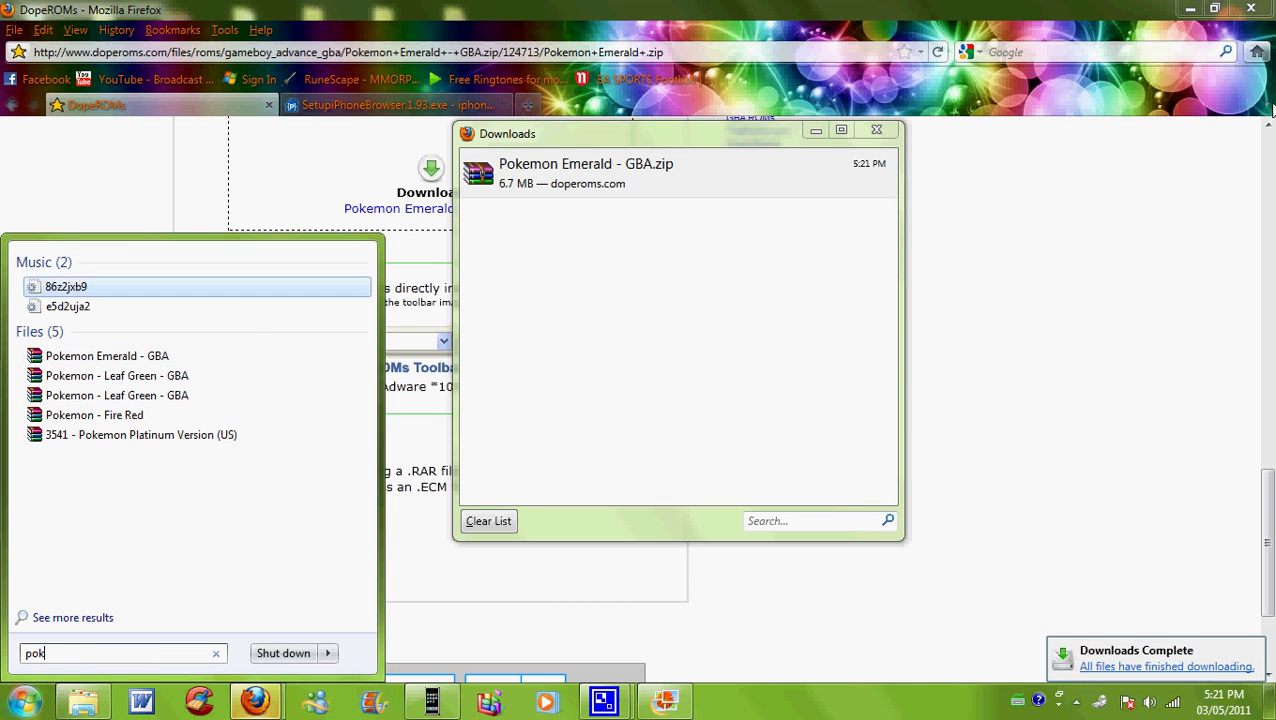
- Find Pokemon Emerald via Start search 'pokemo' and open its file location from the shortcut's Properties
{"action": "left_click", "coordinate": [1192, 14]}
{"action": "left_click", "coordinate": [24, 700]}
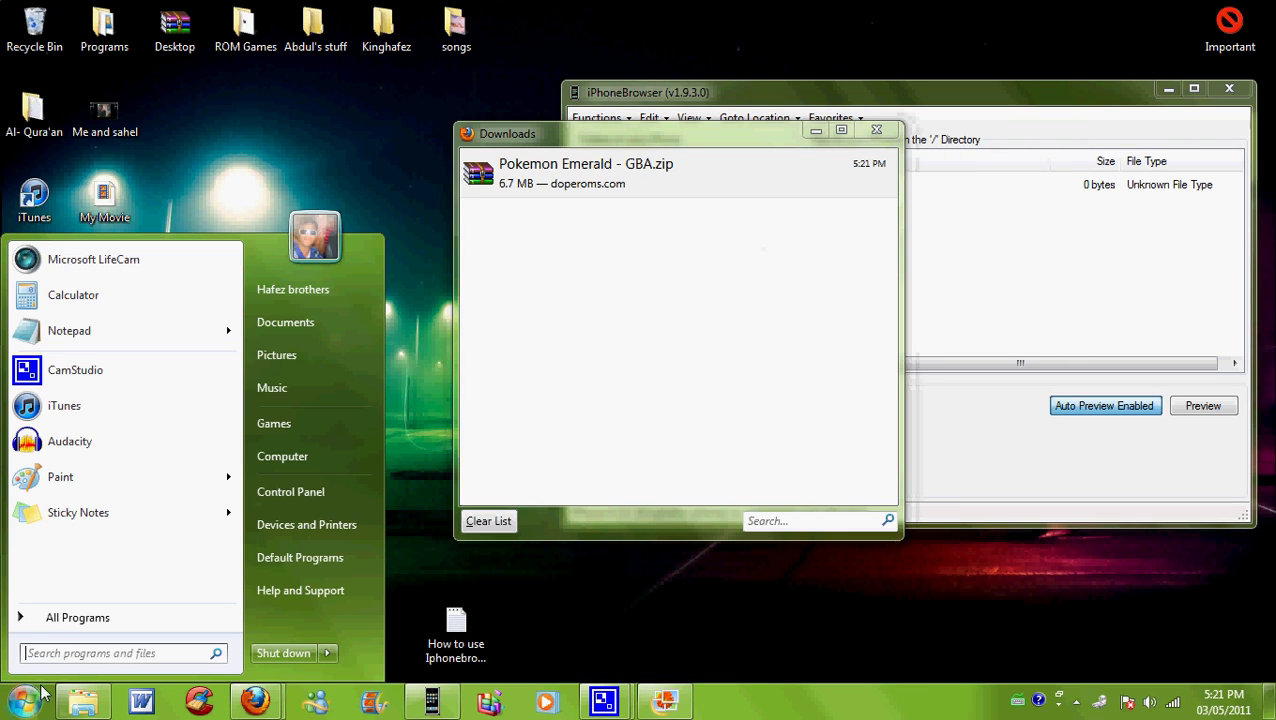
{"action": "type", "text": "poke"}
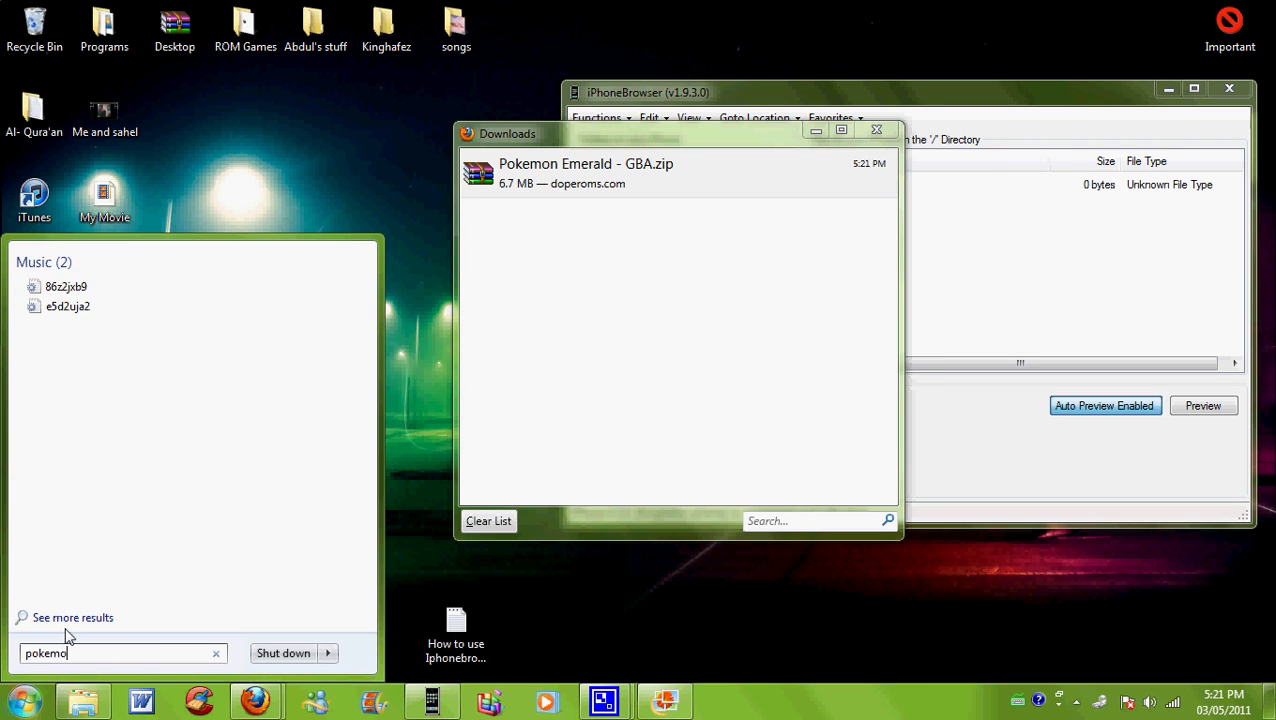
{"action": "type", "text": "mo"}
{"action": "left_click_drag", "start_coordinate": [163, 290], "coordinate": [290, 206]}
{"action": "right_click", "coordinate": [323, 141]}
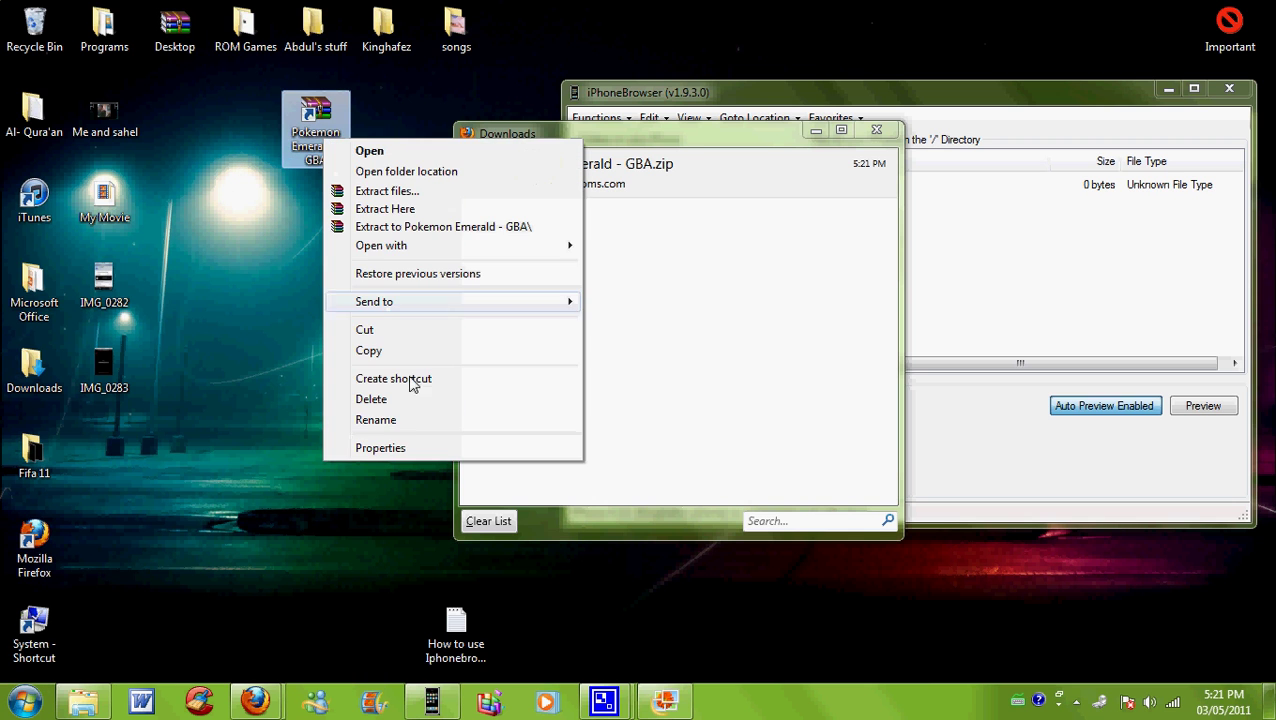
{"action": "left_click", "coordinate": [397, 450]}
{"action": "left_click", "coordinate": [382, 461]}
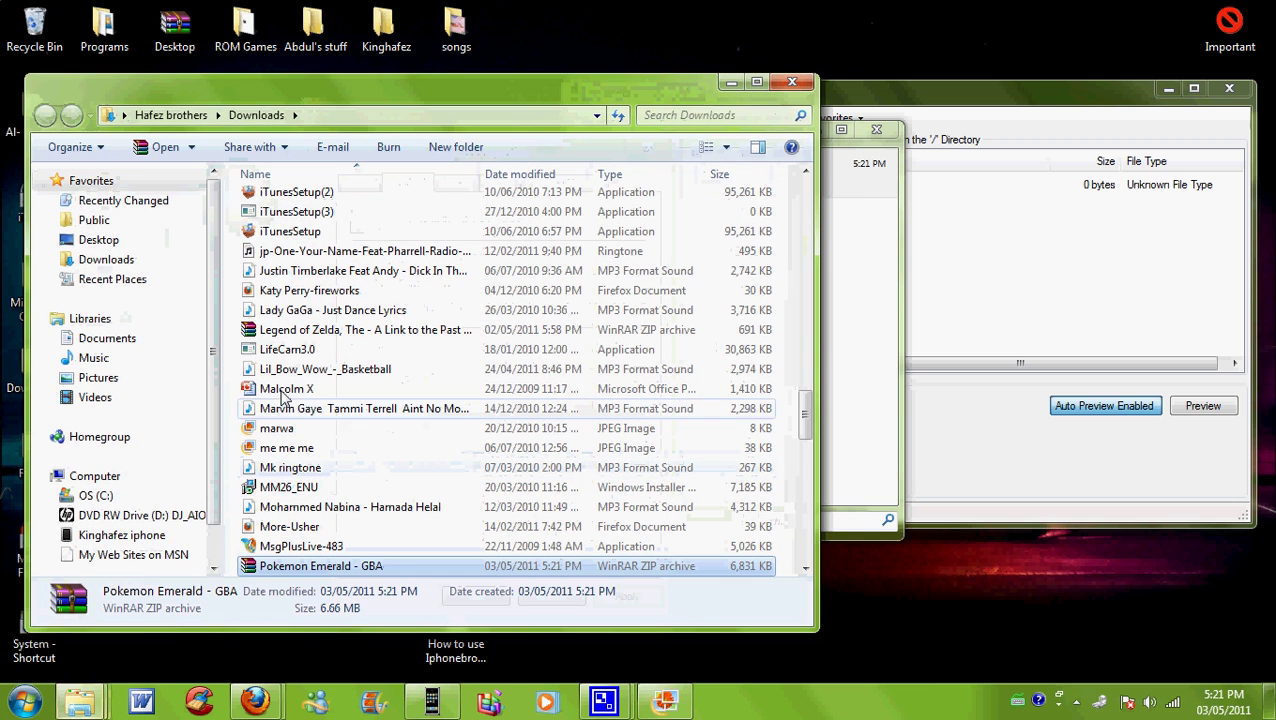
- Move the Pokemon Emerald - GBA zip from Downloads to the desktop and close the extra windows
{"action": "scroll", "coordinate": [335, 470], "scroll_direction": "down", "scroll_amount": 4}
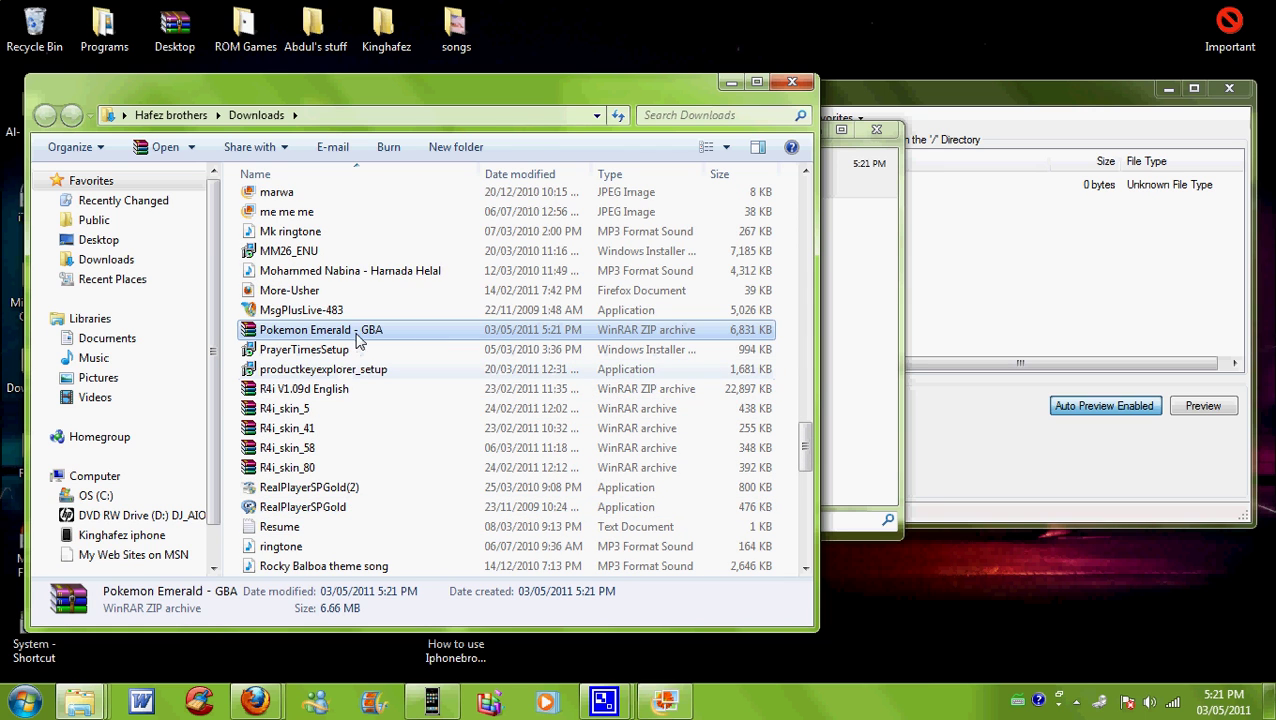
{"action": "left_click_drag", "start_coordinate": [358, 341], "coordinate": [700, 50]}
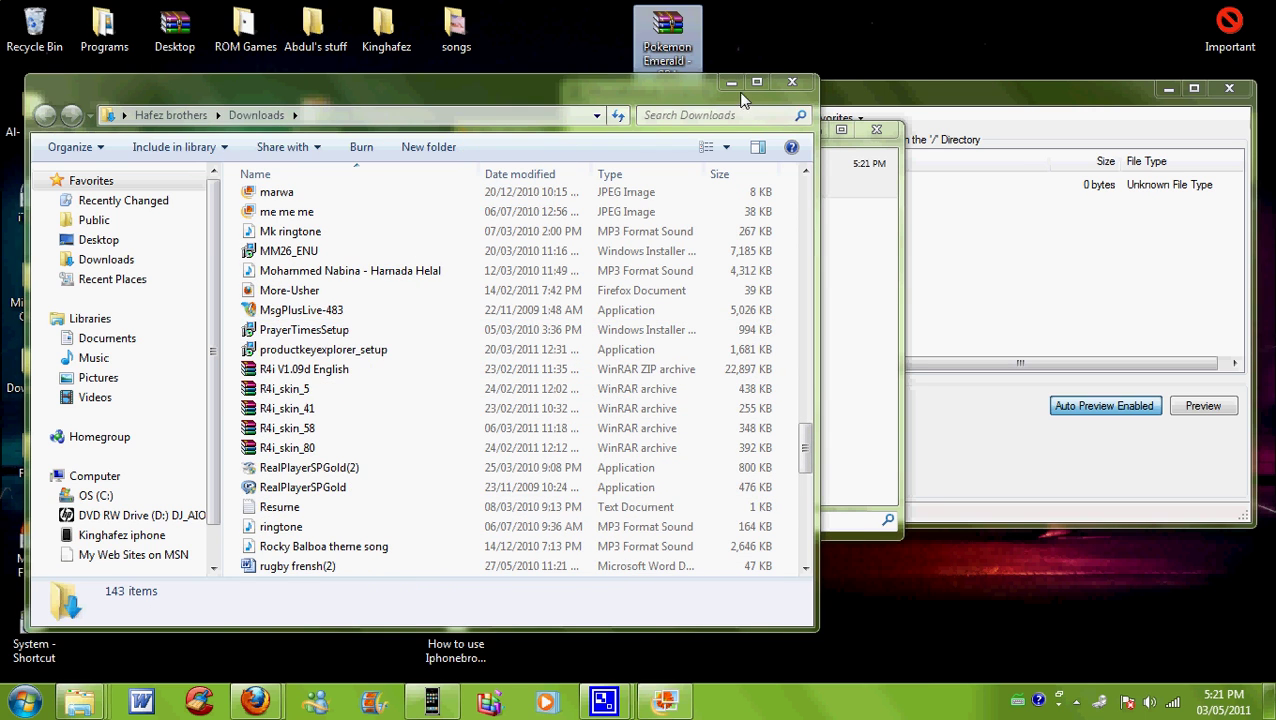
{"action": "left_click", "coordinate": [727, 83]}
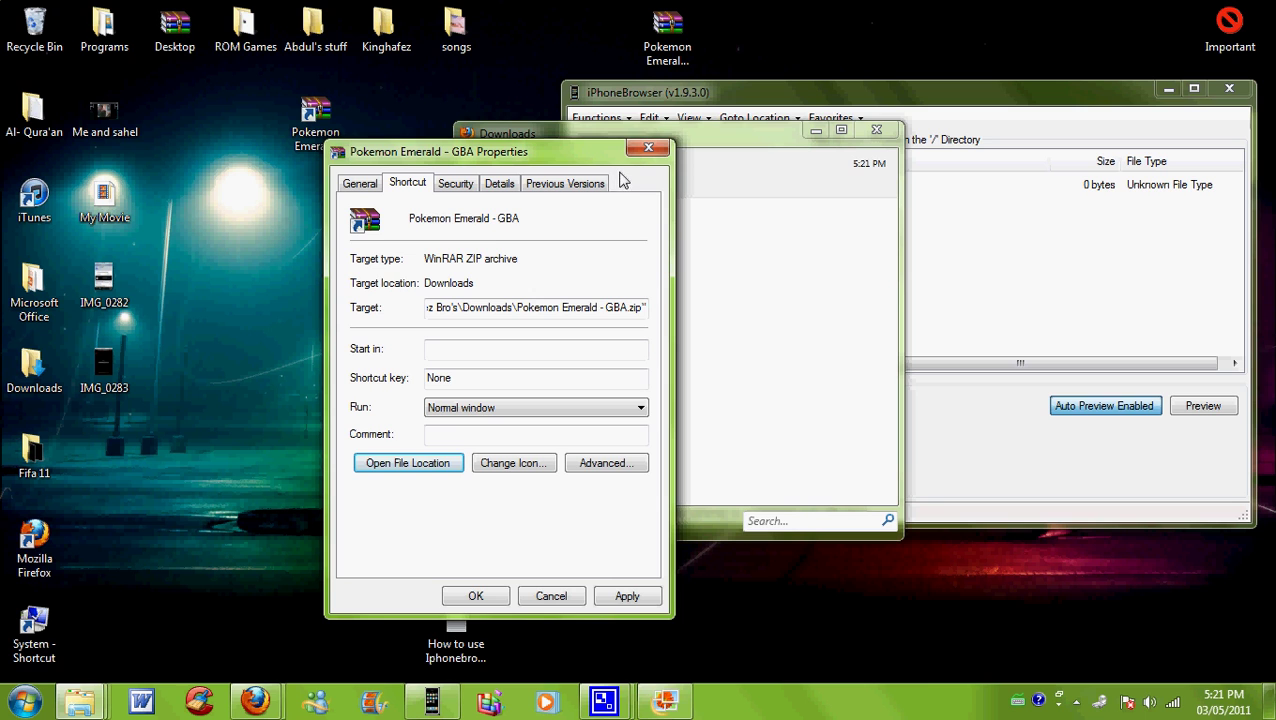
{"action": "left_click", "coordinate": [648, 148]}
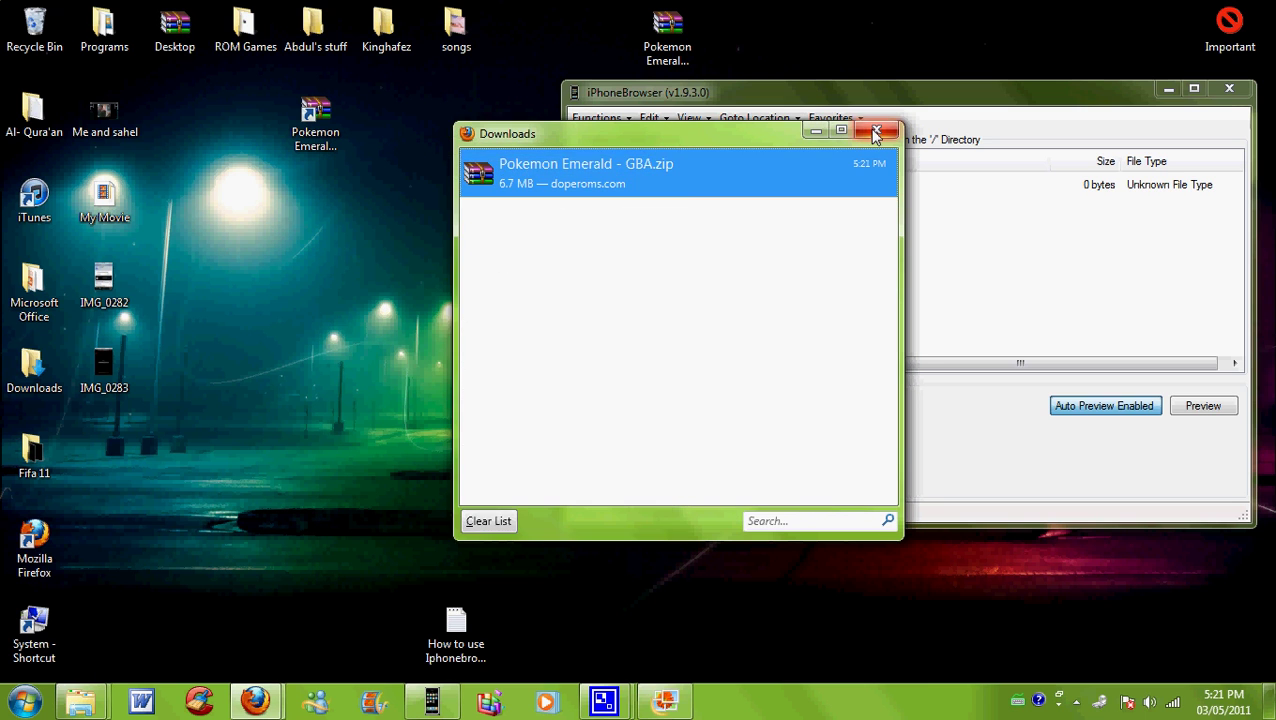
{"action": "left_click", "coordinate": [876, 130]}
- Delete the leftover Pokemon Emerald shortcut to the Recycle Bin and briefly view IMG_0282
{"action": "left_click_drag", "start_coordinate": [668, 40], "coordinate": [390, 290]}
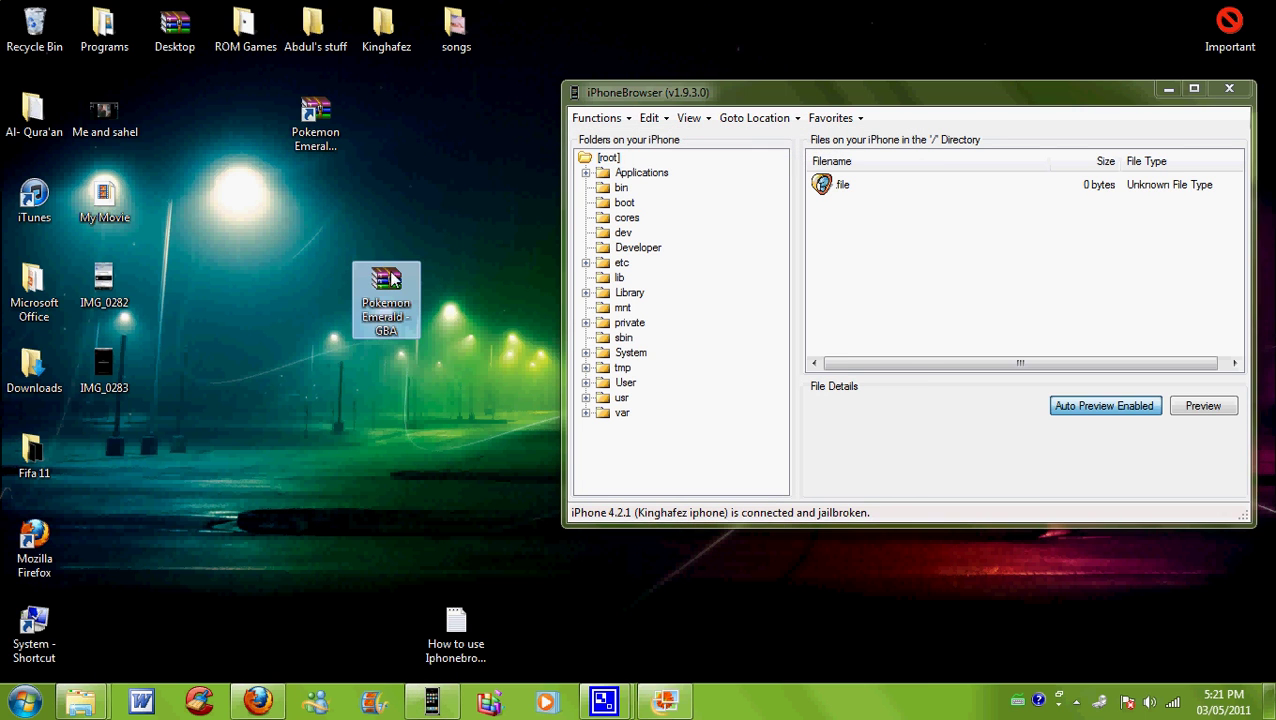
{"action": "left_click", "coordinate": [333, 140]}
{"action": "right_click", "coordinate": [333, 140]}
{"action": "left_click", "coordinate": [515, 390]}
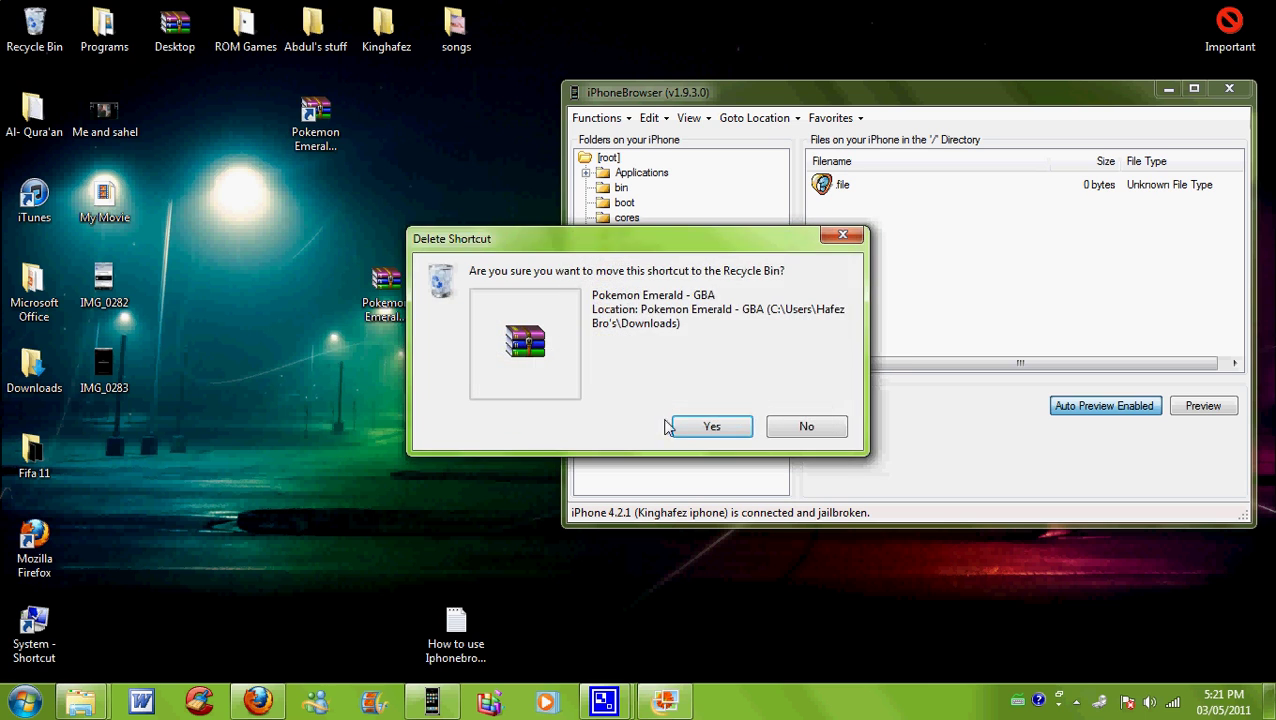
{"action": "left_click", "coordinate": [708, 426]}
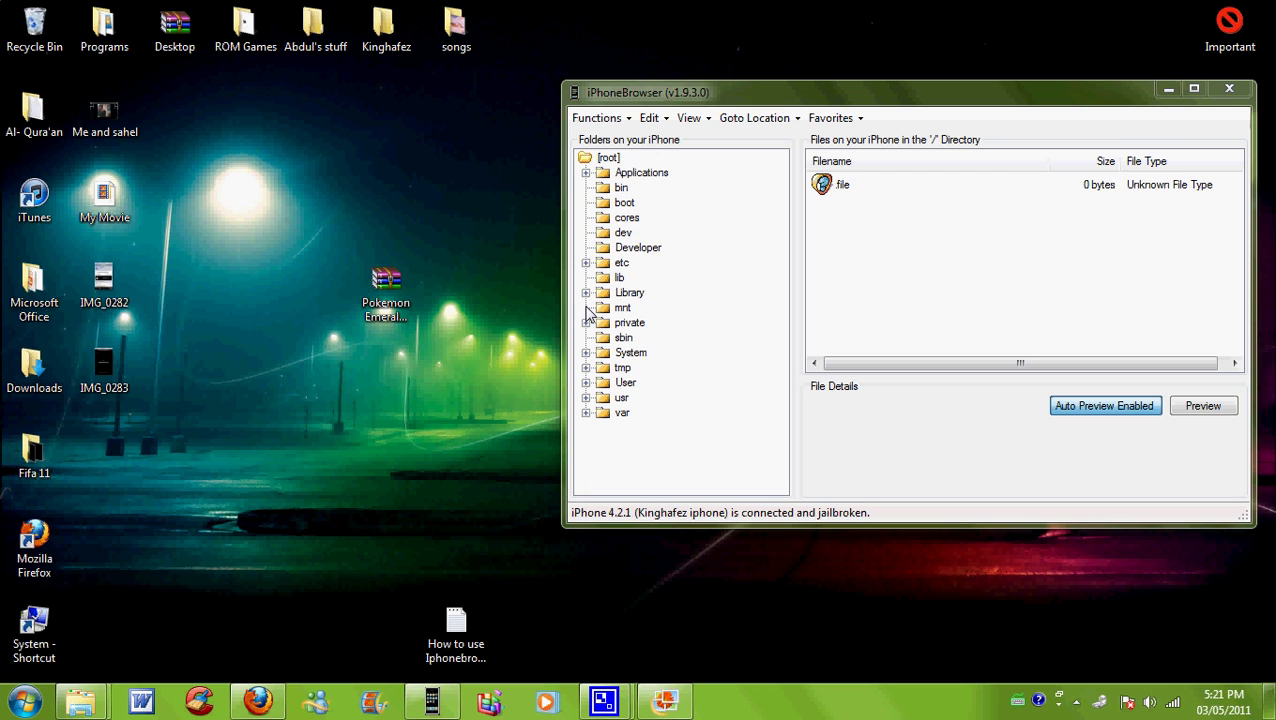
{"action": "double_click", "coordinate": [104, 285]}
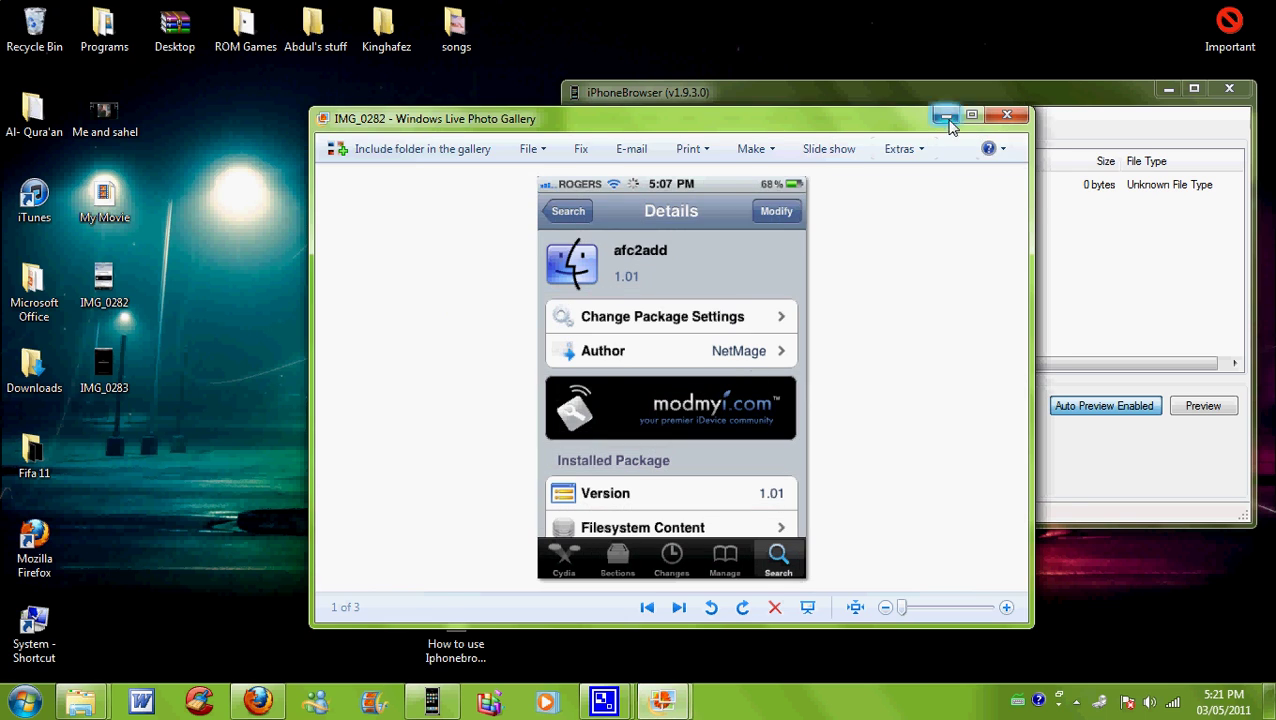
{"action": "left_click", "coordinate": [1007, 115]}
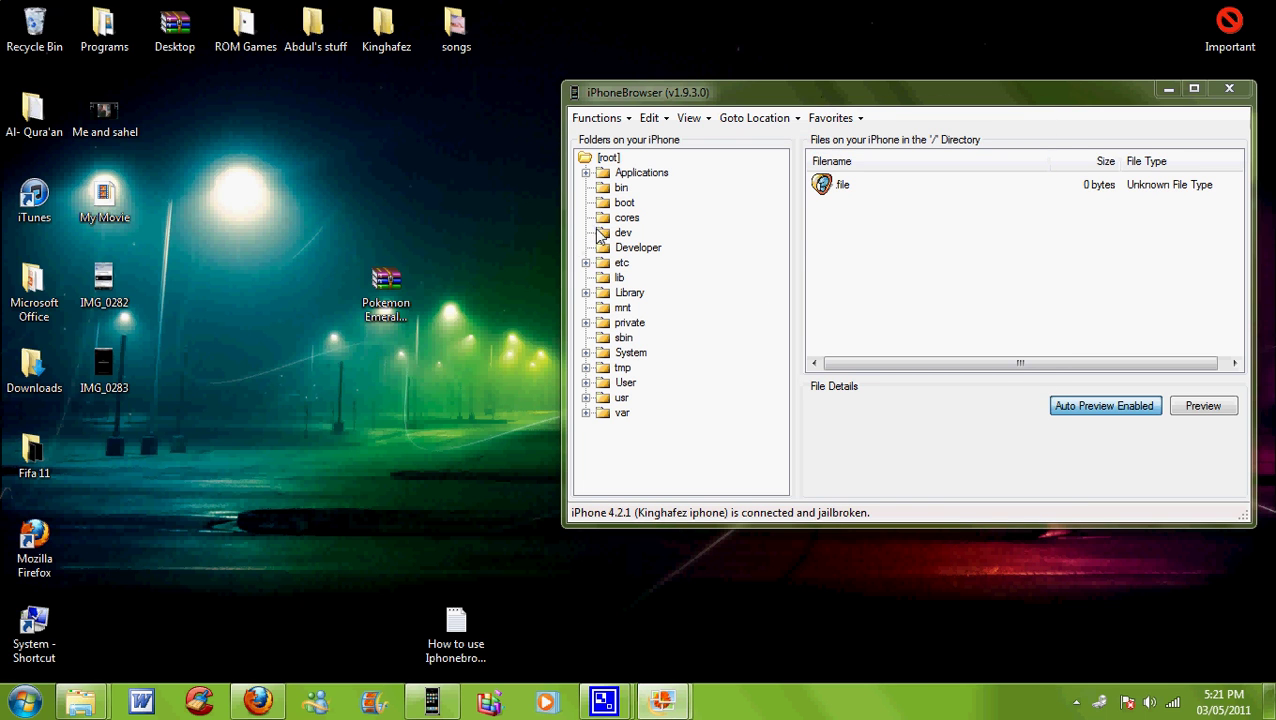
- Expand var > mobile > Media > ROMs and open GBA to list its ROMs and gba_bios.bin
{"action": "left_click", "coordinate": [586, 412]}
{"action": "scroll", "coordinate": [780, 427], "scroll_direction": "down", "scroll_amount": 1}
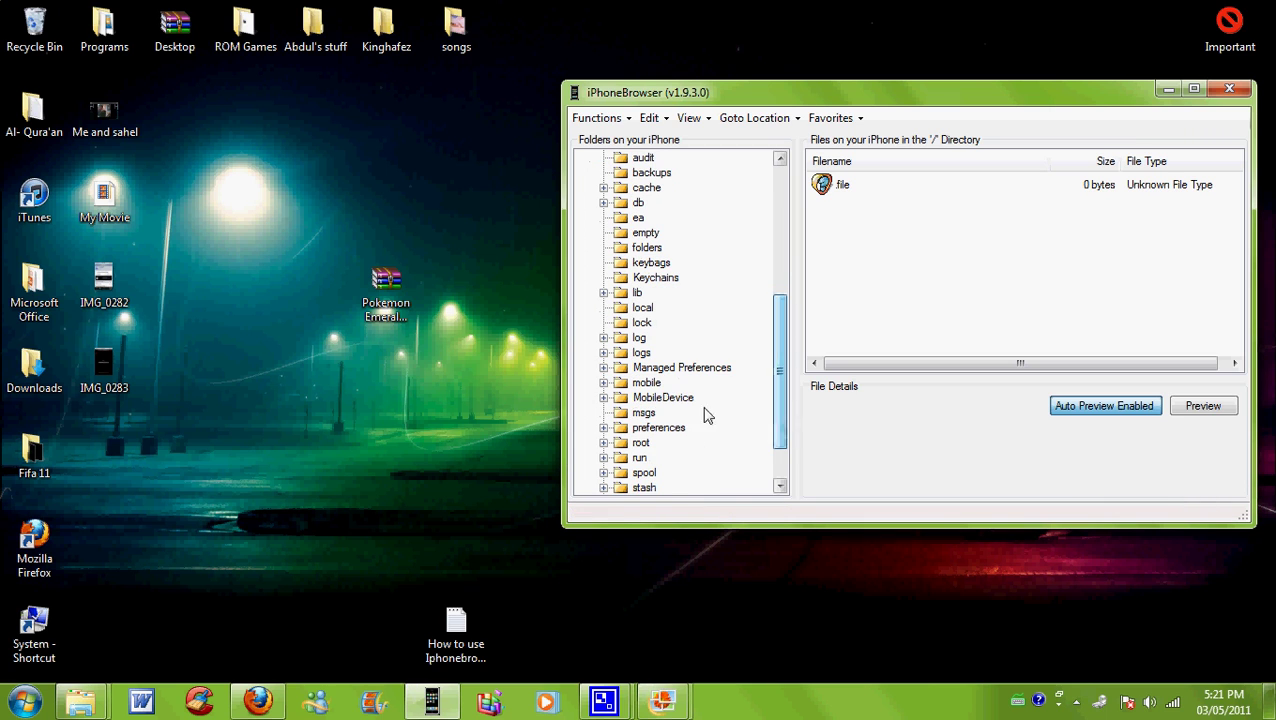
{"action": "left_click", "coordinate": [604, 383]}
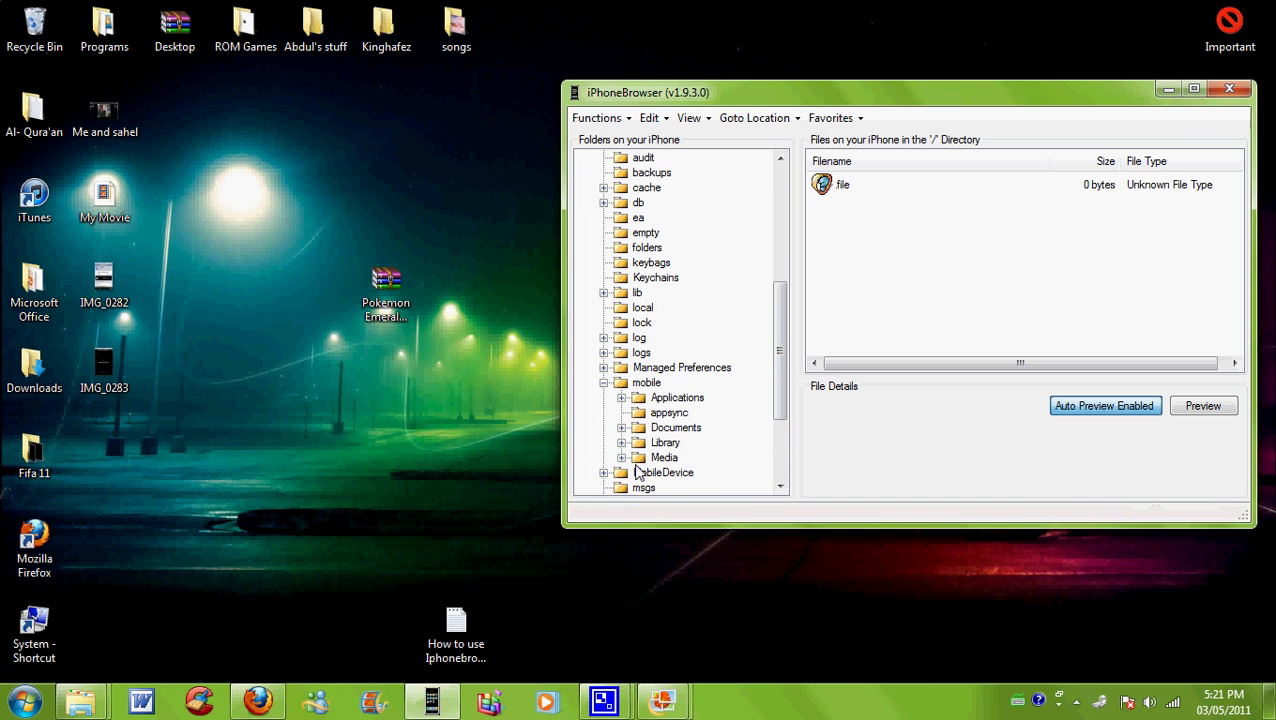
{"action": "left_click", "coordinate": [621, 457]}
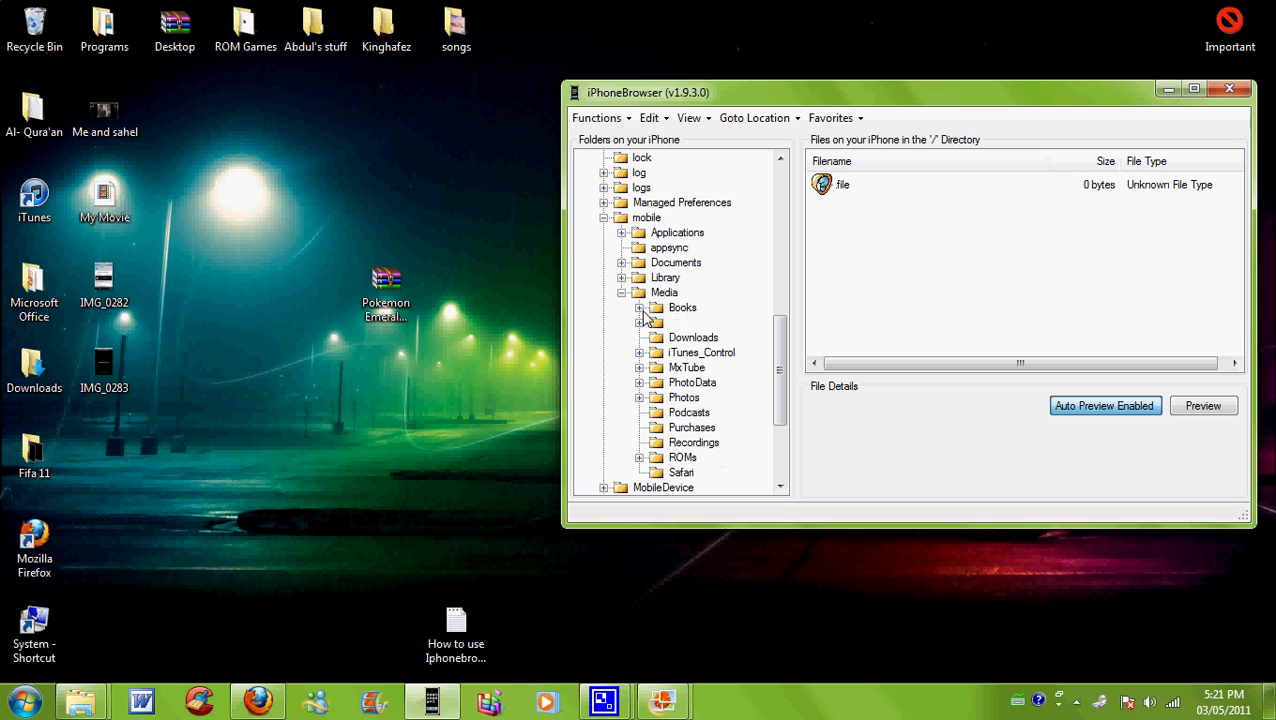
{"action": "left_click", "coordinate": [660, 460]}
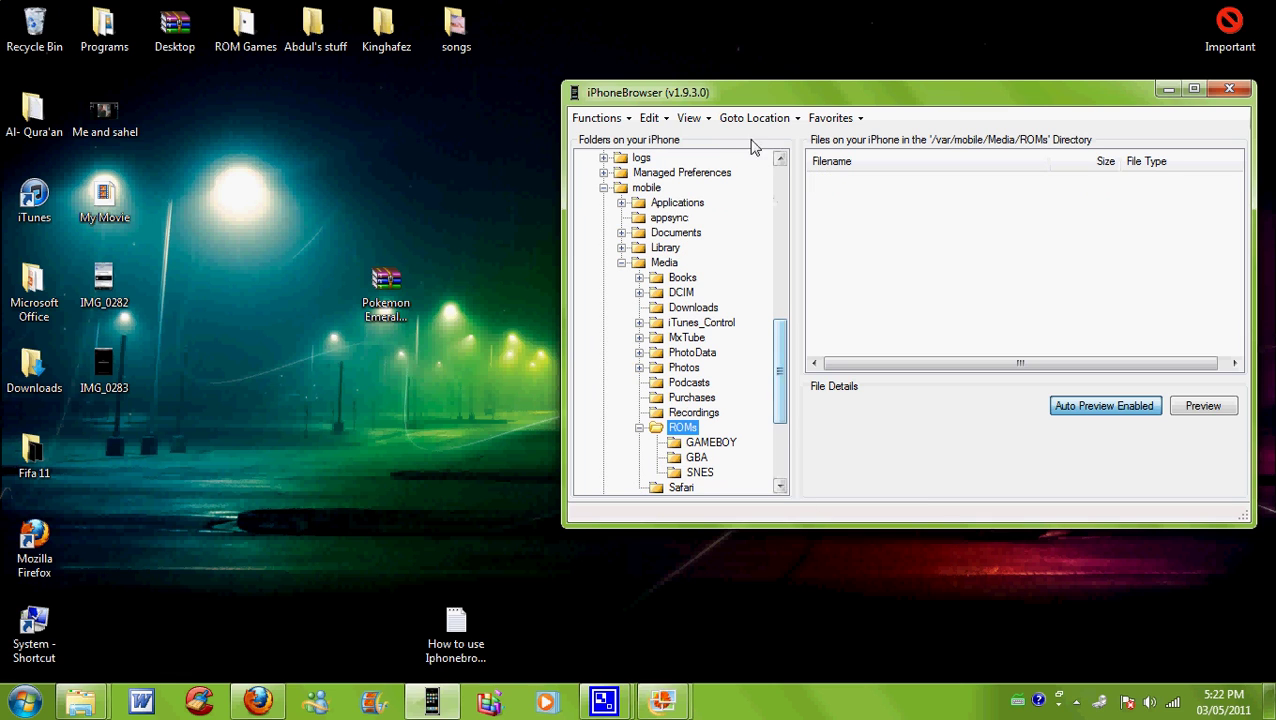
{"action": "left_click", "coordinate": [697, 458]}
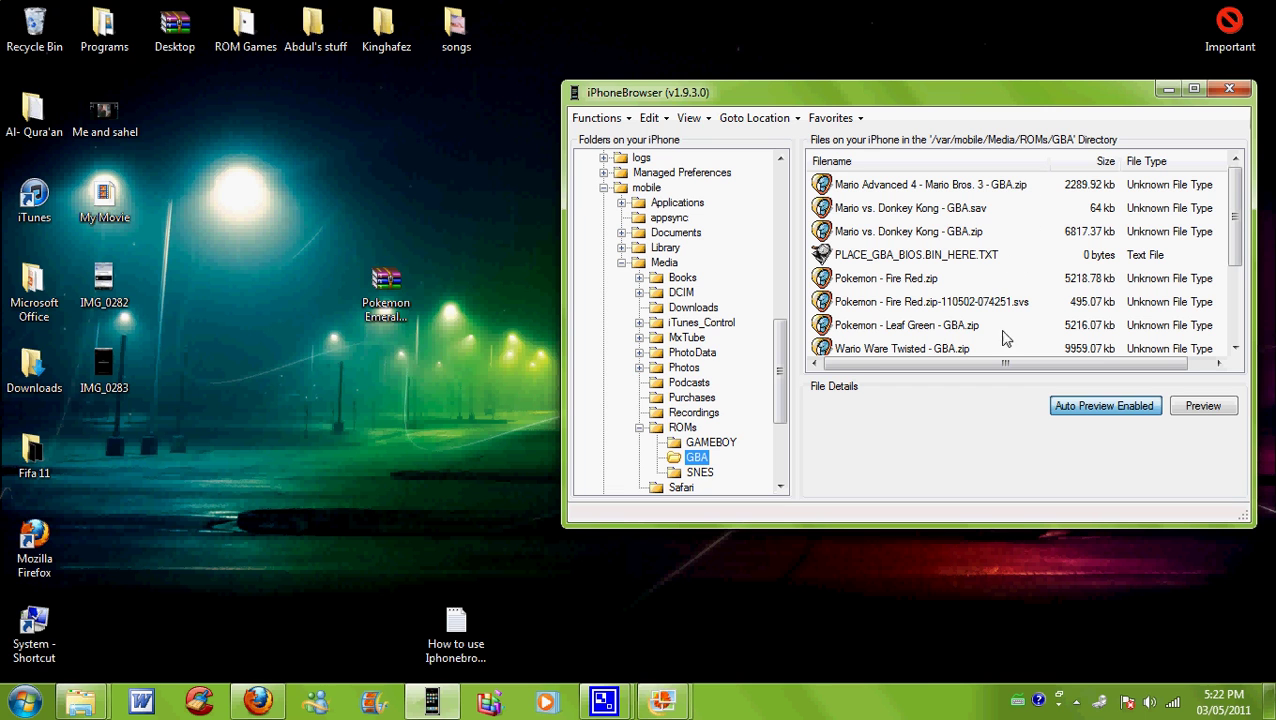
{"action": "scroll", "coordinate": [1224, 232], "scroll_direction": "down", "scroll_amount": 2}
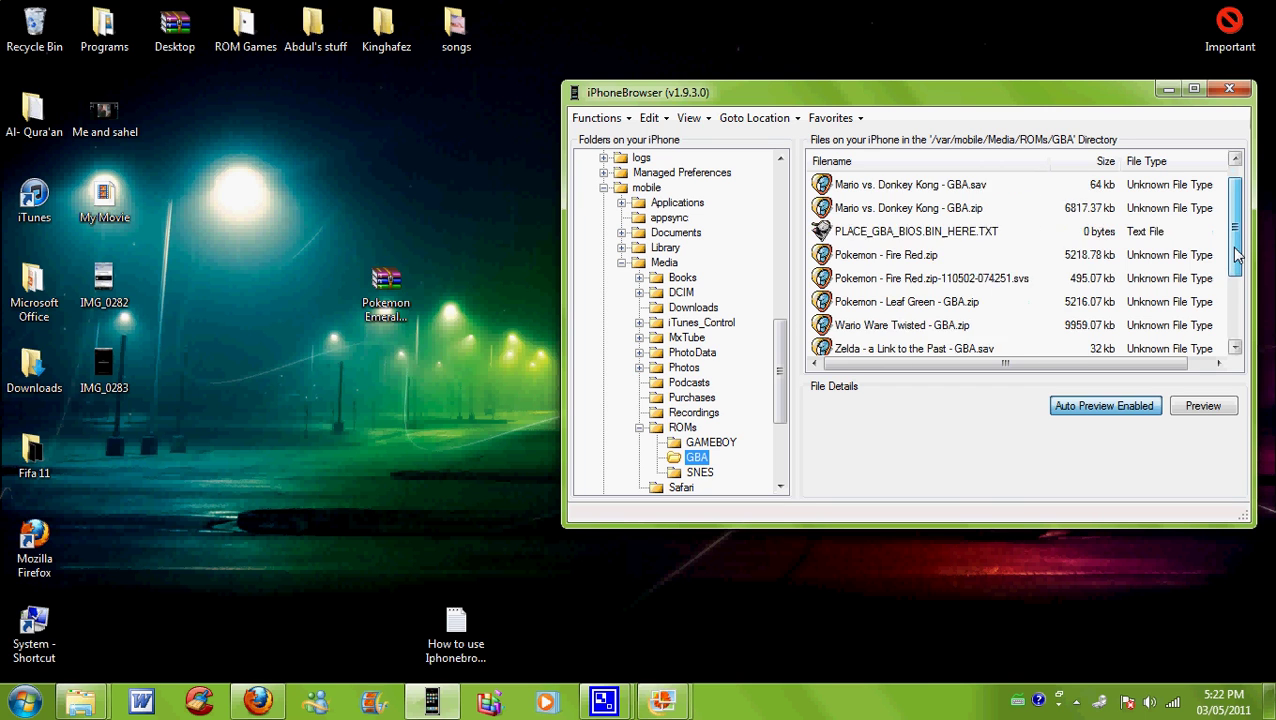
- Drag Pokemon Emerald - GBA.zip (6830.94 kb) into the iPhone's GBA folder, then switch to Firefox
{"action": "left_click_drag", "start_coordinate": [870, 107], "coordinate": [780, 142]}
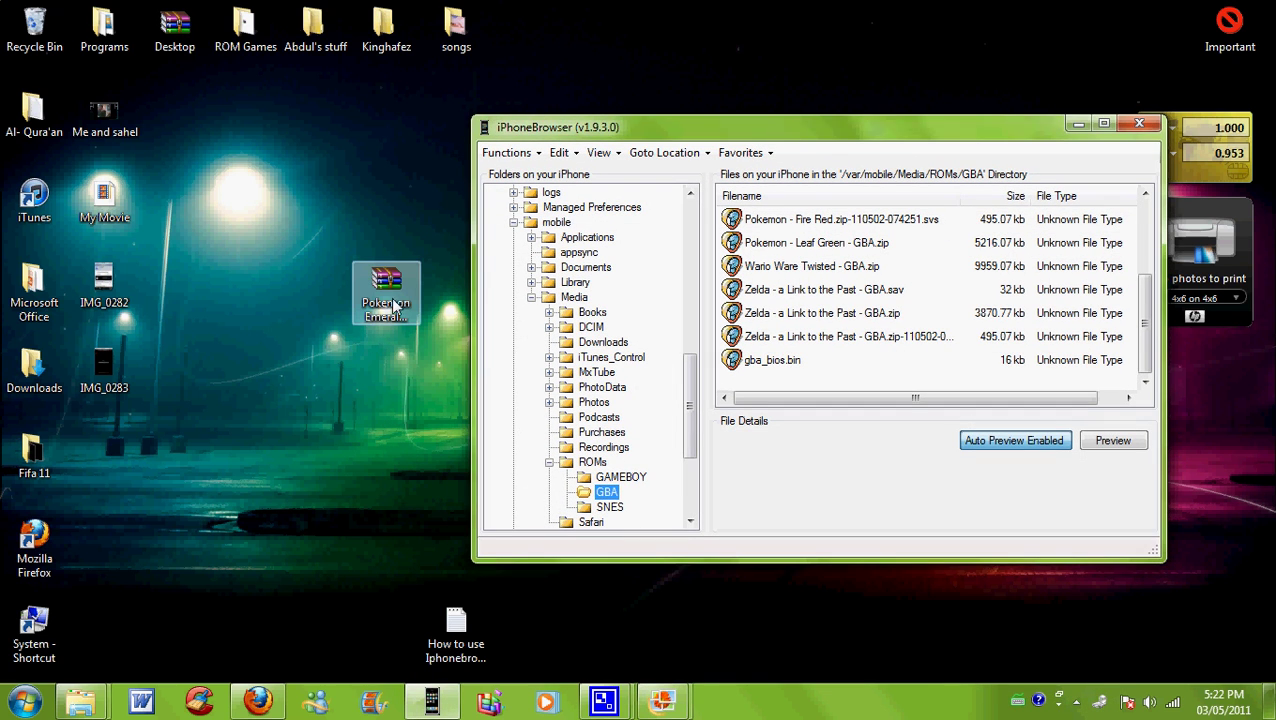
{"action": "left_click_drag", "start_coordinate": [397, 300], "coordinate": [826, 308]}
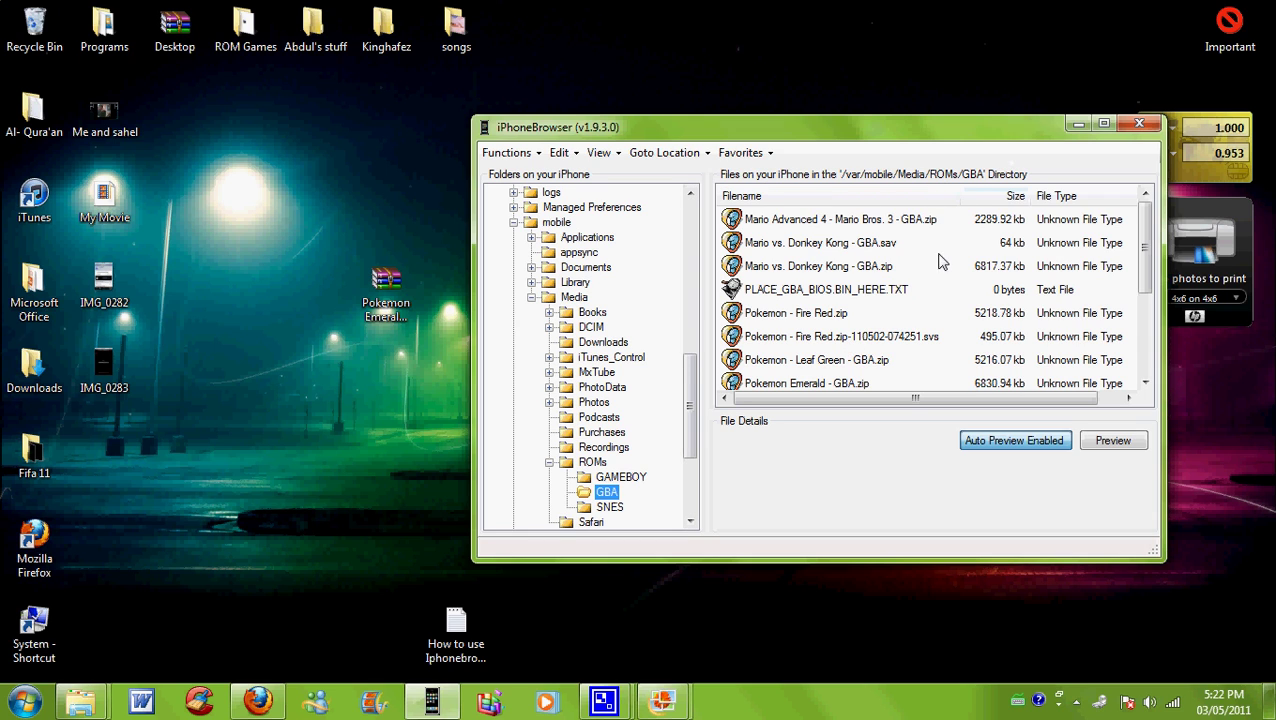
{"action": "left_click", "coordinate": [1078, 124]}
{"action": "left_click", "coordinate": [258, 700]}
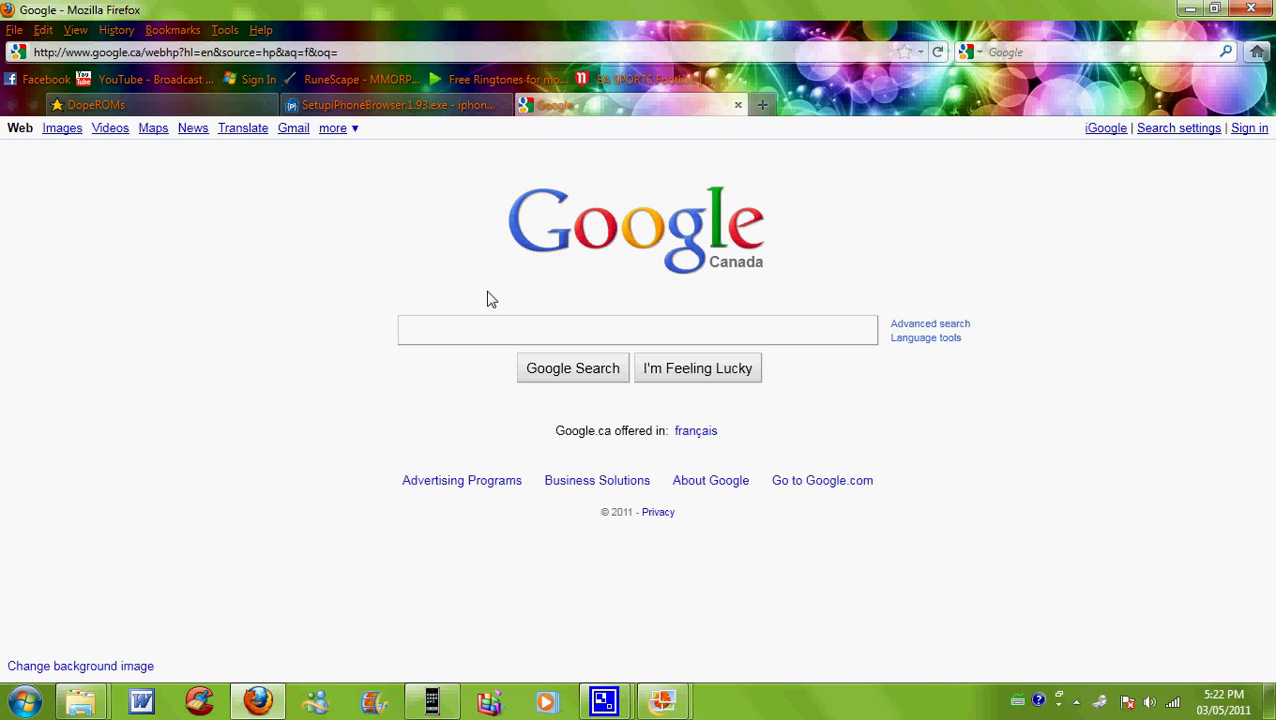
- Search Google for greenpoison, visit Greenpois0n.com, then close that tab
{"action": "type", "text": "gree"}
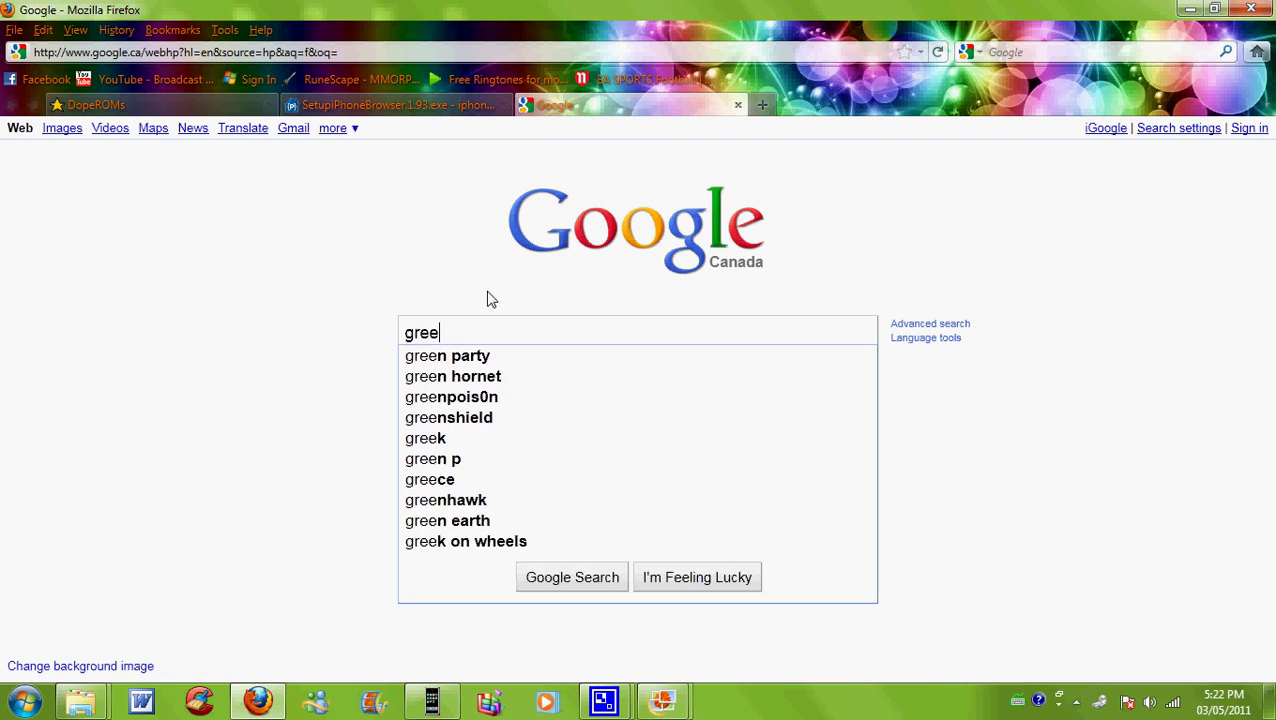
{"action": "type", "text": "npo"}
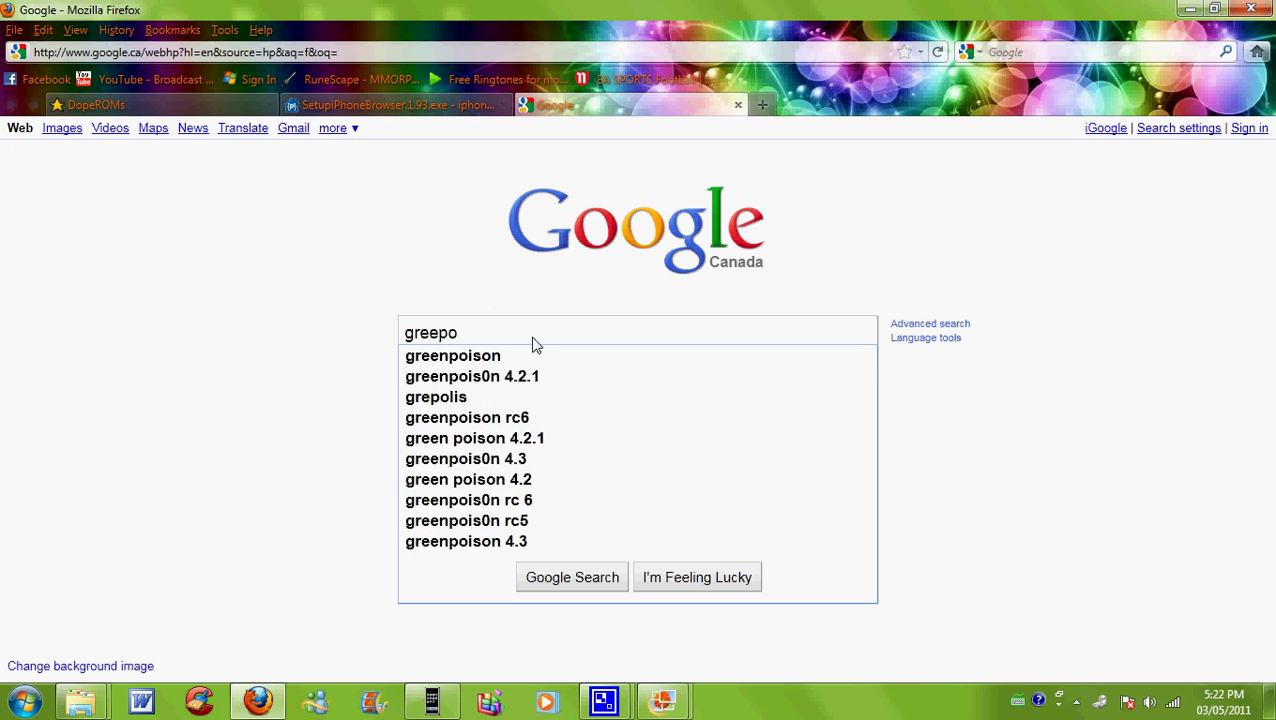
{"action": "left_click", "coordinate": [528, 357]}
{"action": "left_click", "coordinate": [310, 237]}
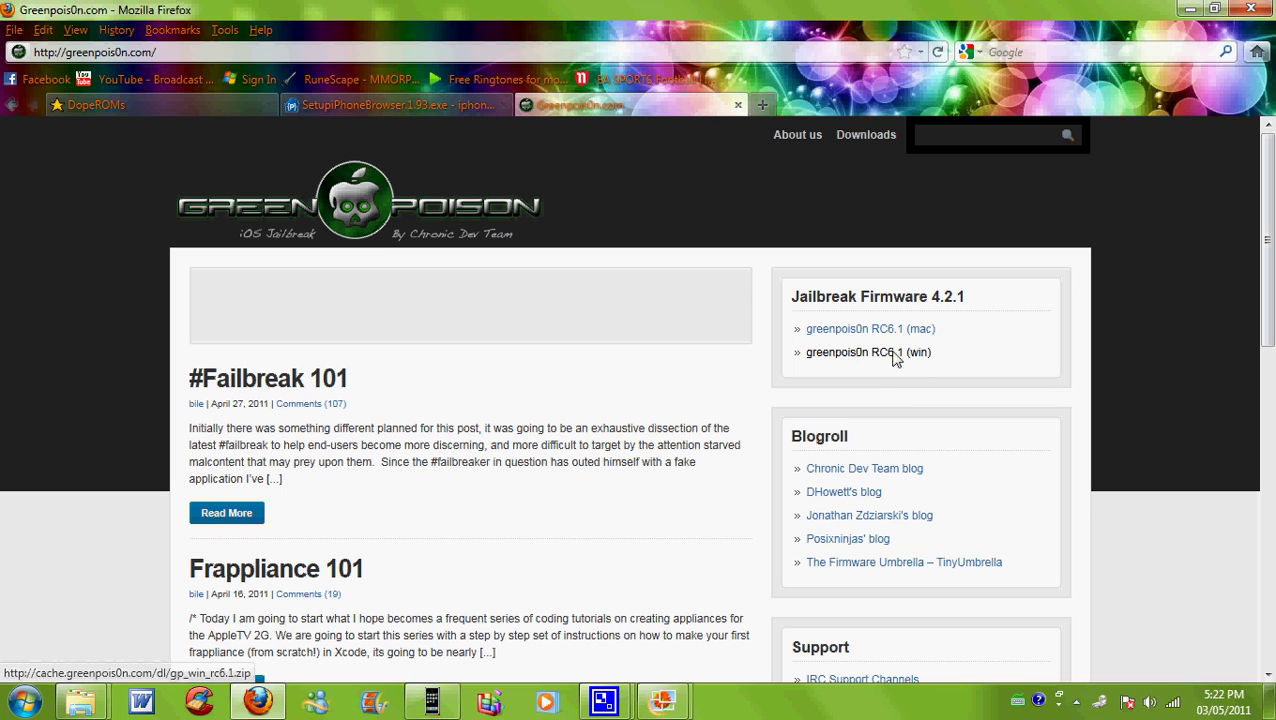
{"action": "left_click", "coordinate": [887, 354]}
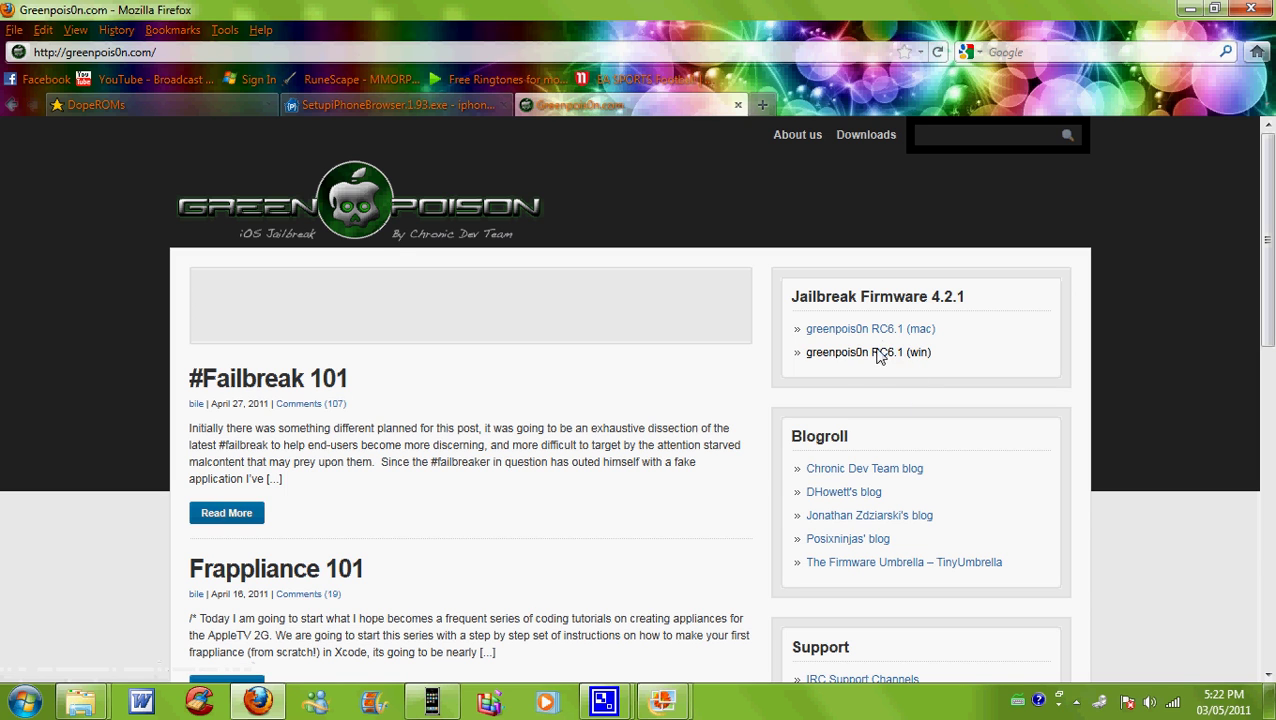
{"action": "left_click", "coordinate": [738, 106]}
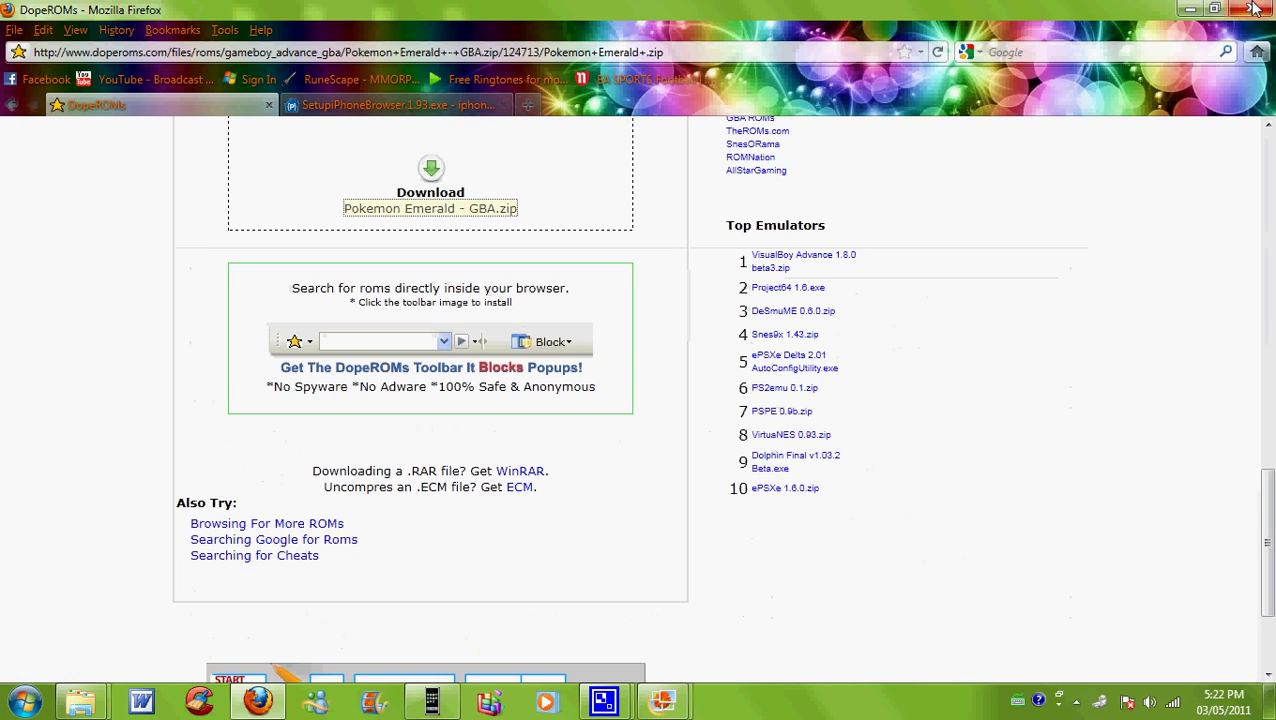